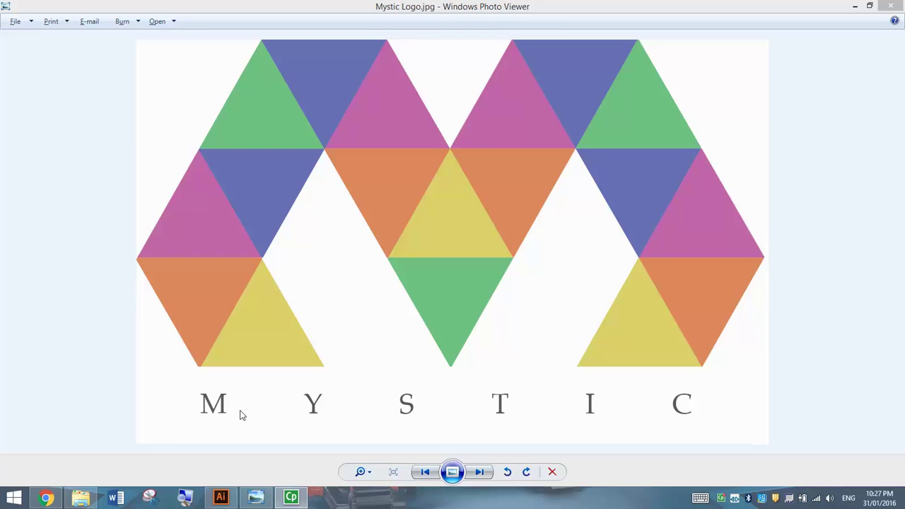
Switch to Illustrator and set up a new document named Mystic Logo with the Print profile in A4 landscape.
left_click(225, 496)
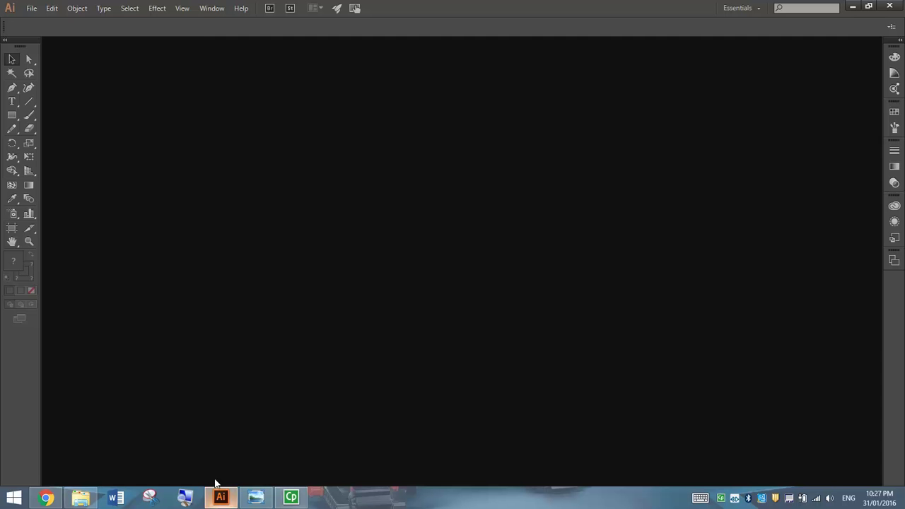
left_click(31, 8)
left_click(51, 22)
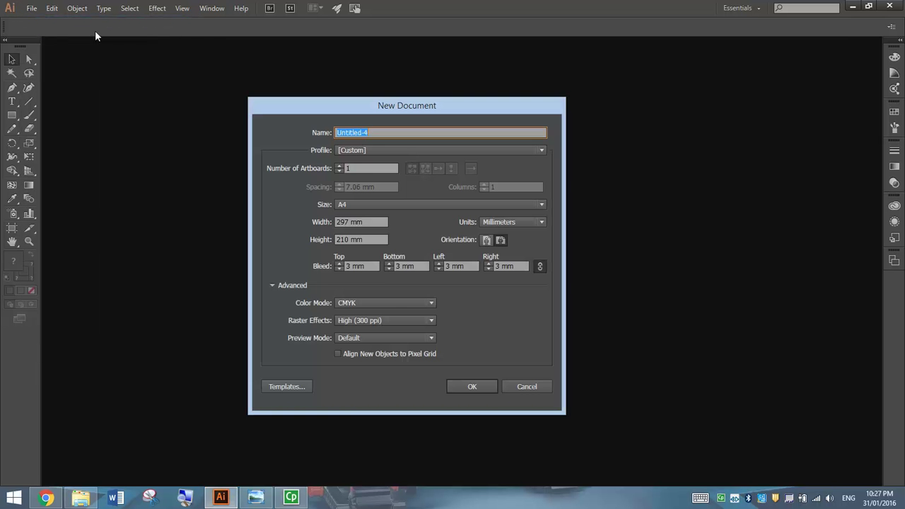
type("mYS")
left_click(341, 148)
left_click(357, 175)
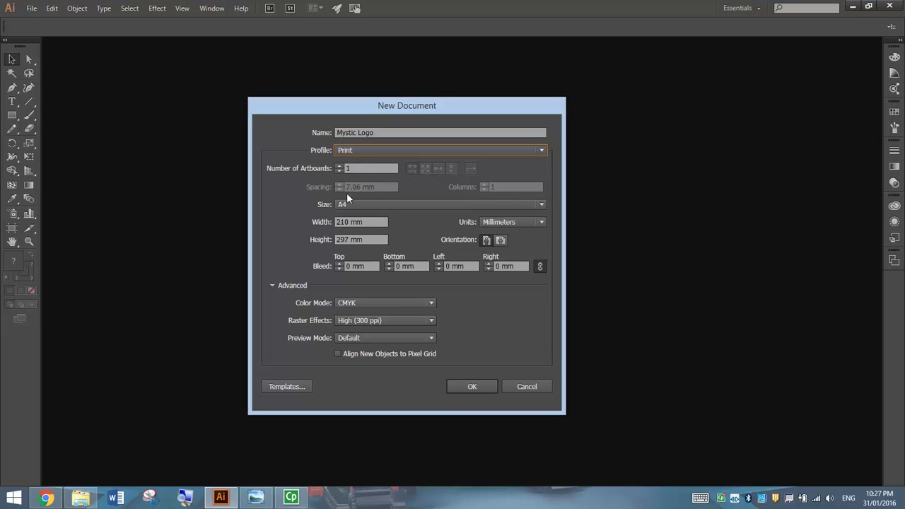
left_click(501, 241)
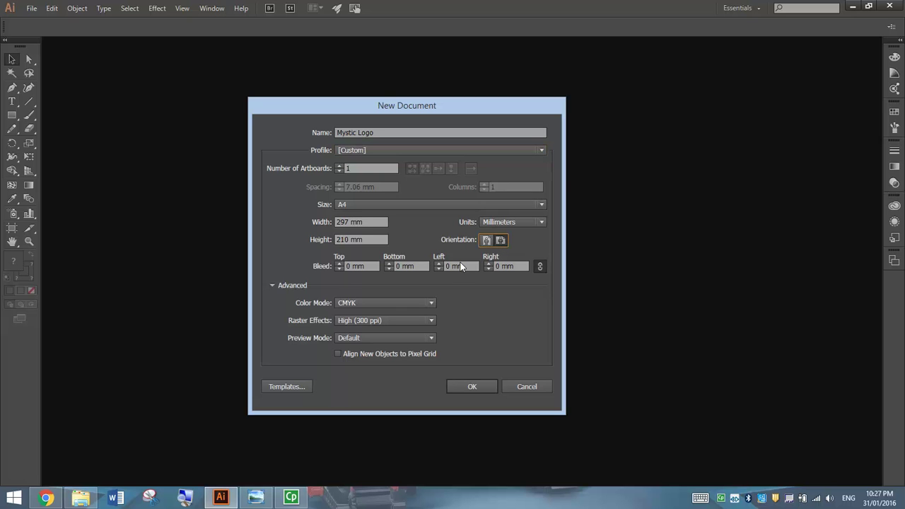
Set the bleed to 3 mm on all sides and create the document.
left_click(338, 263)
left_click(339, 263)
left_click(338, 264)
left_click(469, 385)
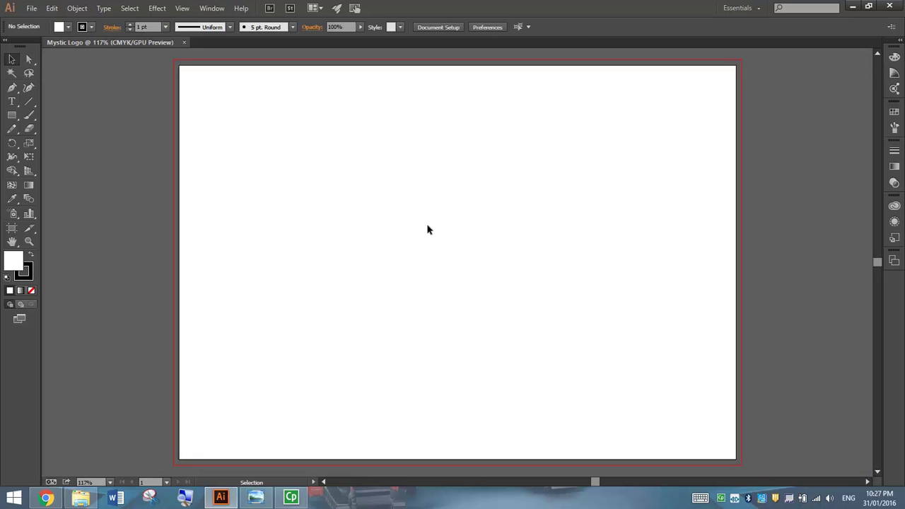
Draw a square about 96.5 mm wide near the middle of the artboard, with no fill and a black outline.
left_click_drag(11, 114, 63, 118)
left_click(68, 26)
left_click(7, 45)
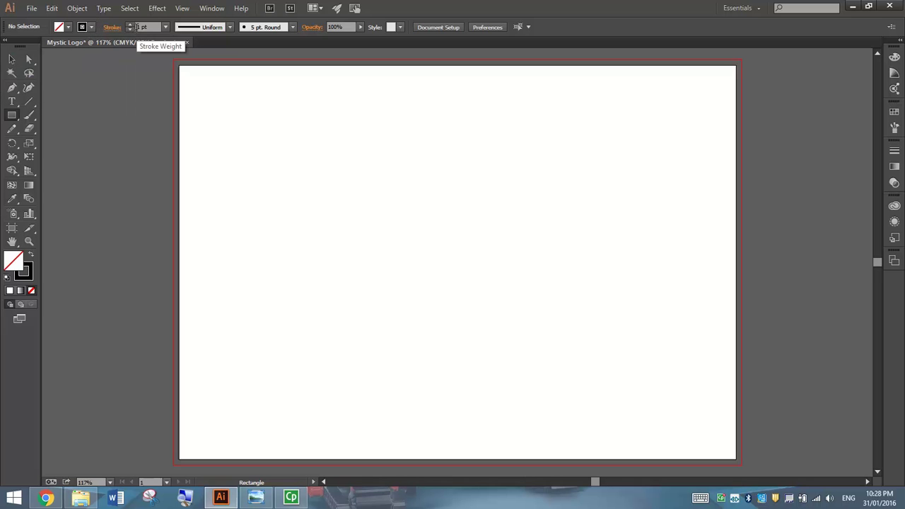
left_click_drag(346, 155, 527, 312)
left_click(11, 59)
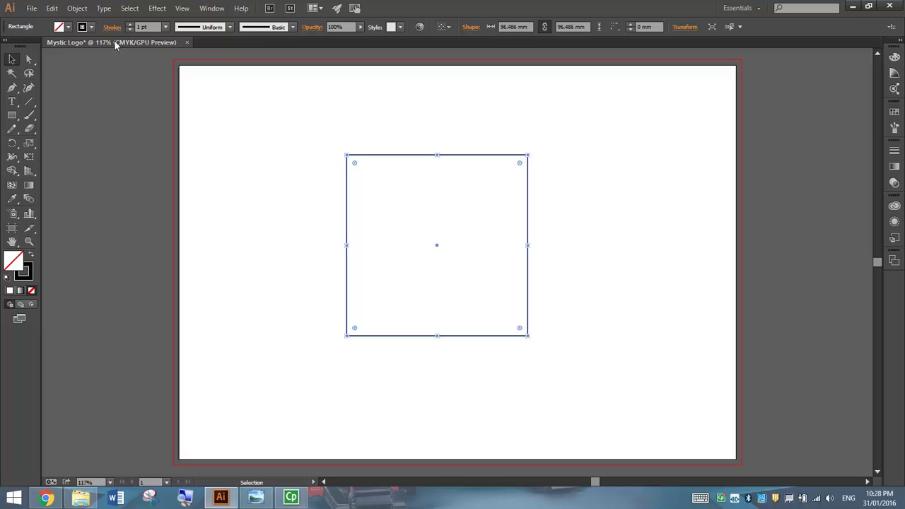
Split the square into a grid of 5 rows and 1 column.
left_click(79, 9)
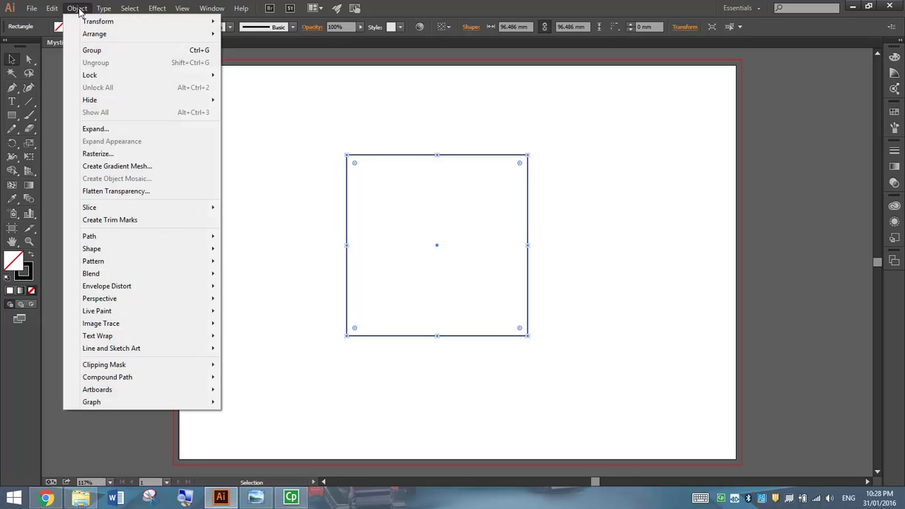
mouse_move(121, 239)
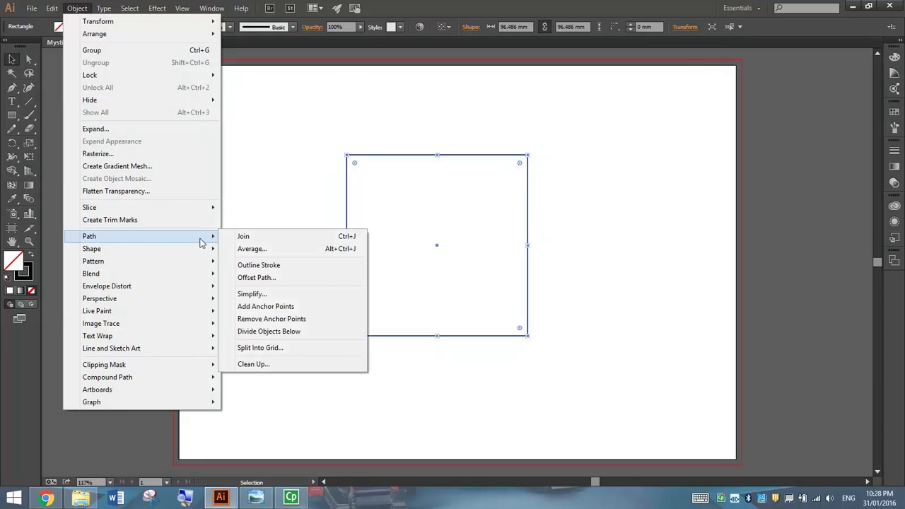
left_click(313, 352)
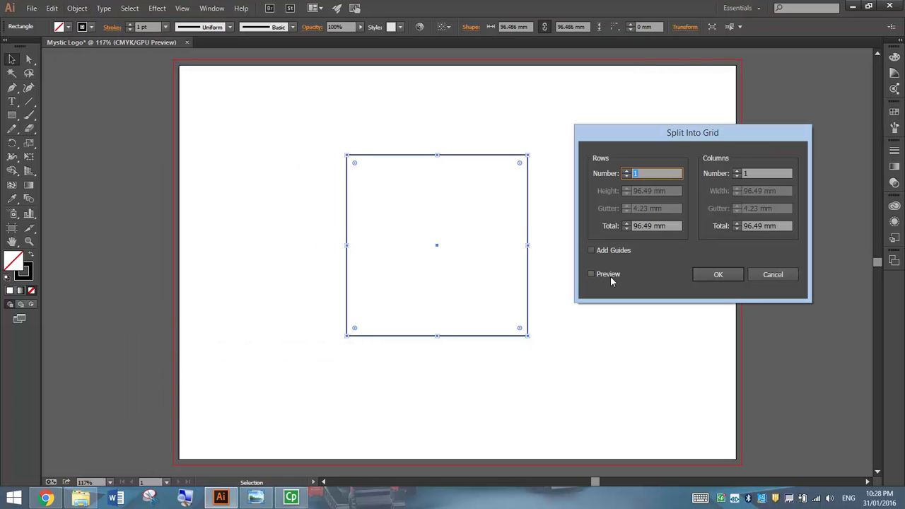
left_click(592, 274)
left_click(626, 171)
left_click(626, 171)
left_click(625, 171)
left_click(626, 171)
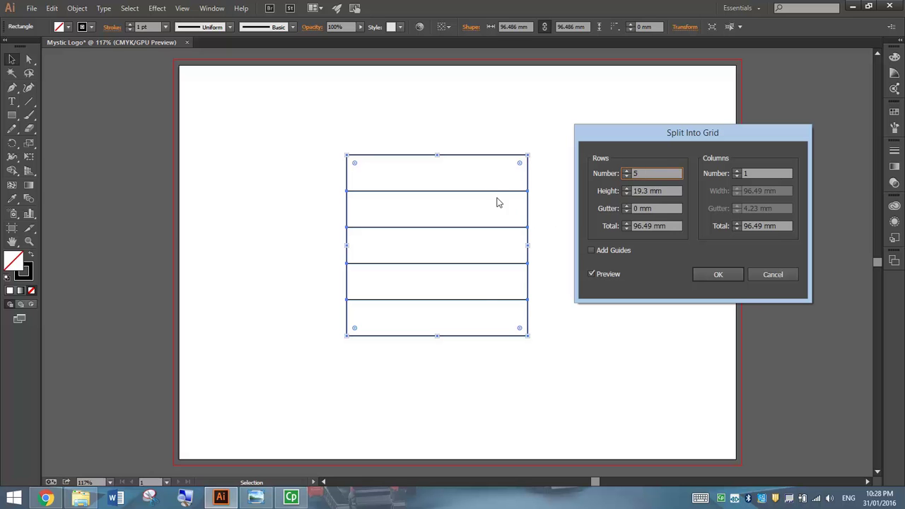
left_click(712, 276)
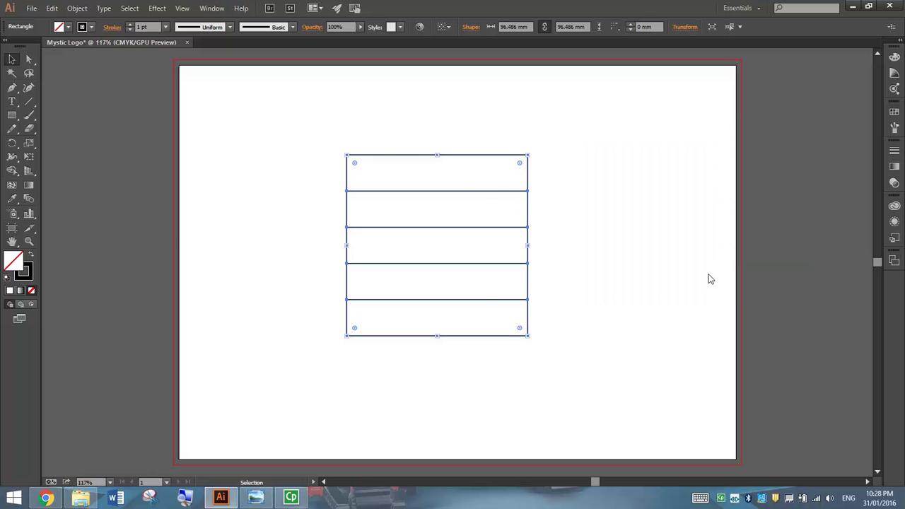
Group the five rows and move the group to the upper right of the artboard.
left_click(82, 9)
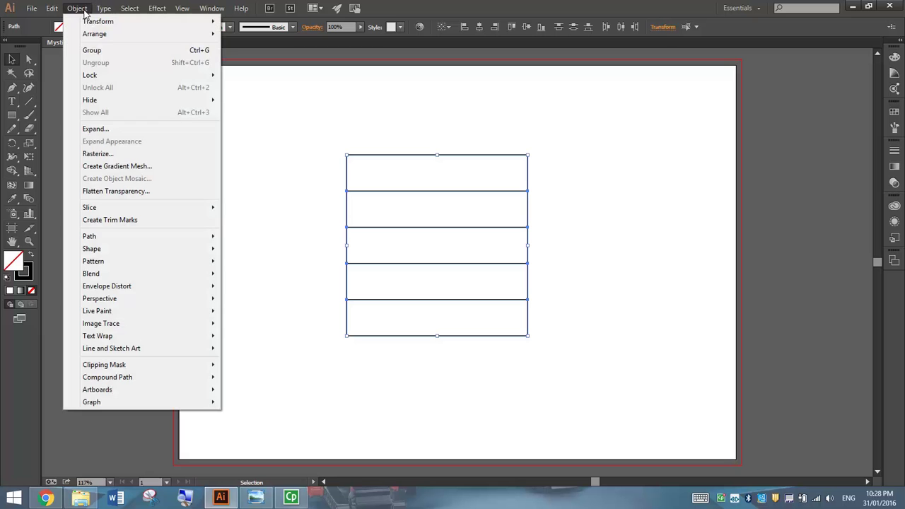
left_click(151, 52)
left_click_drag(400, 154, 584, 92)
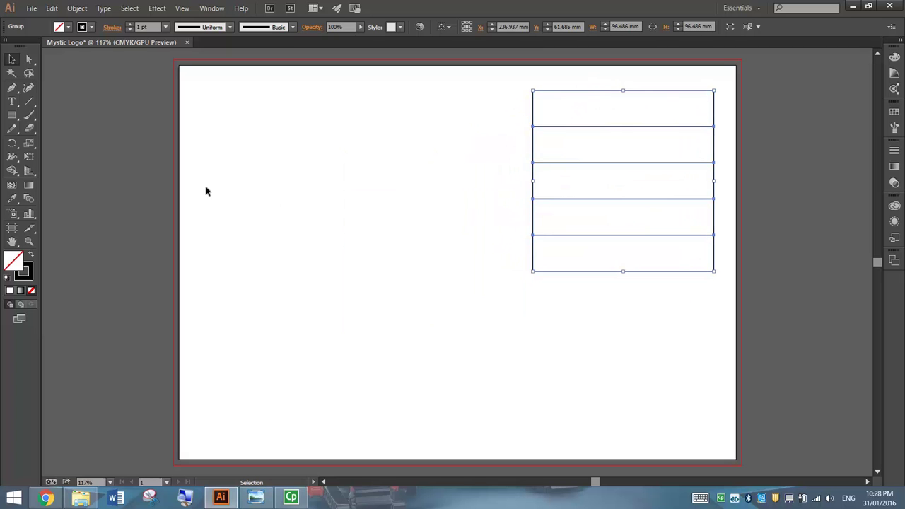
Create a six-sided polygon with a radius of 61.0451 mm on the artboard beside the row grid.
left_click(12, 116)
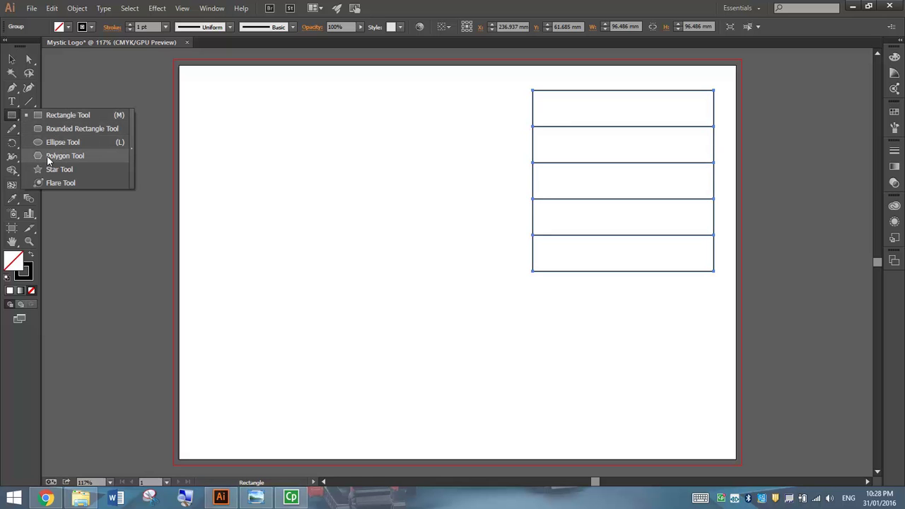
left_click(90, 156)
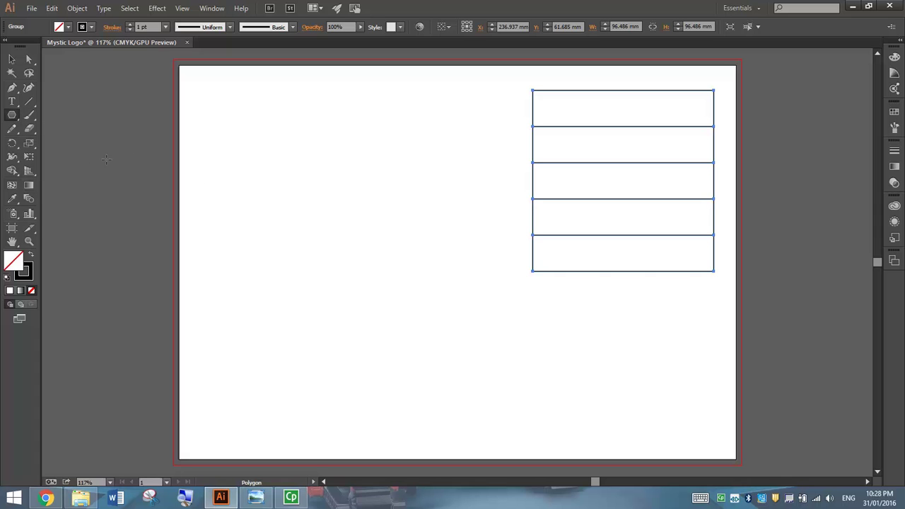
left_click(338, 207)
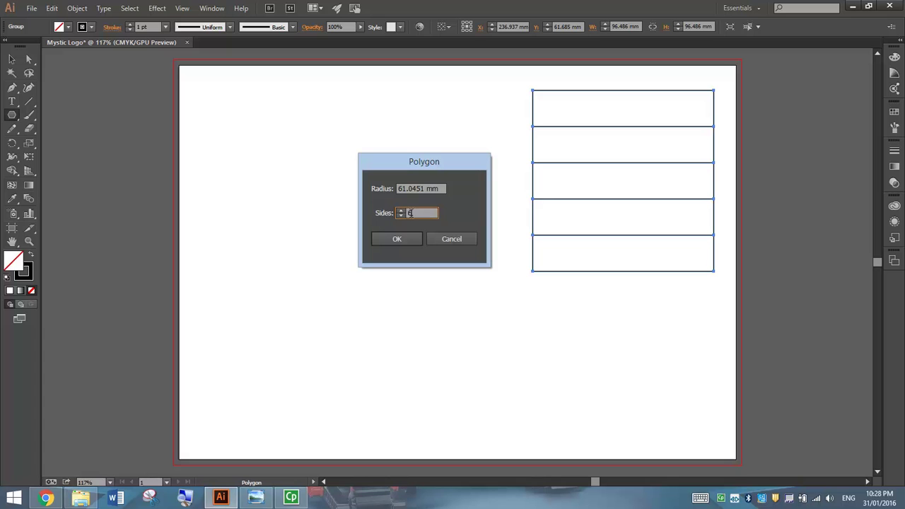
left_click(401, 236)
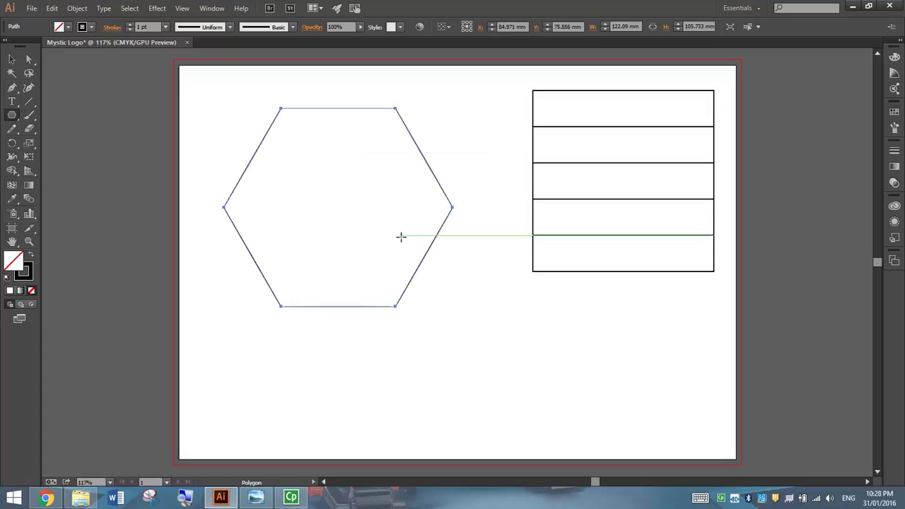
Remove the hexagon's stroke and fill it with teal.
left_click(10, 61)
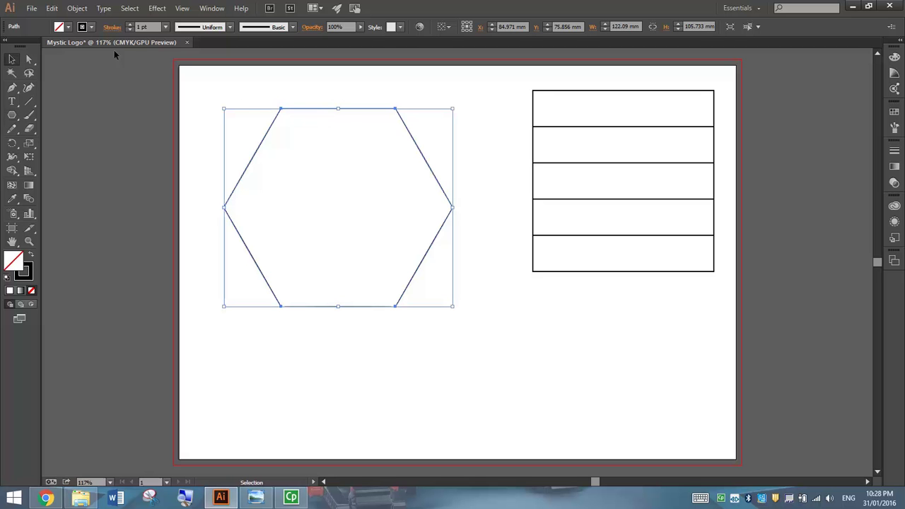
left_click(90, 27)
left_click(12, 51)
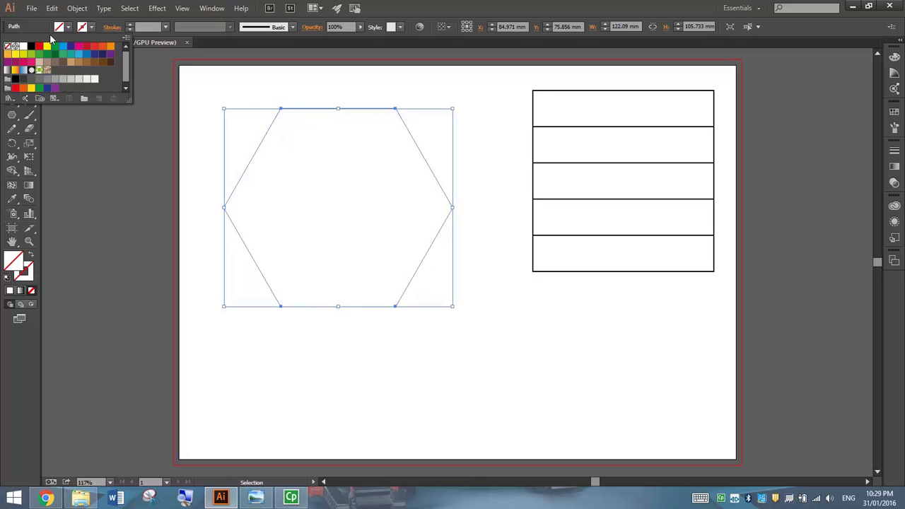
left_click(67, 27)
left_click(71, 54)
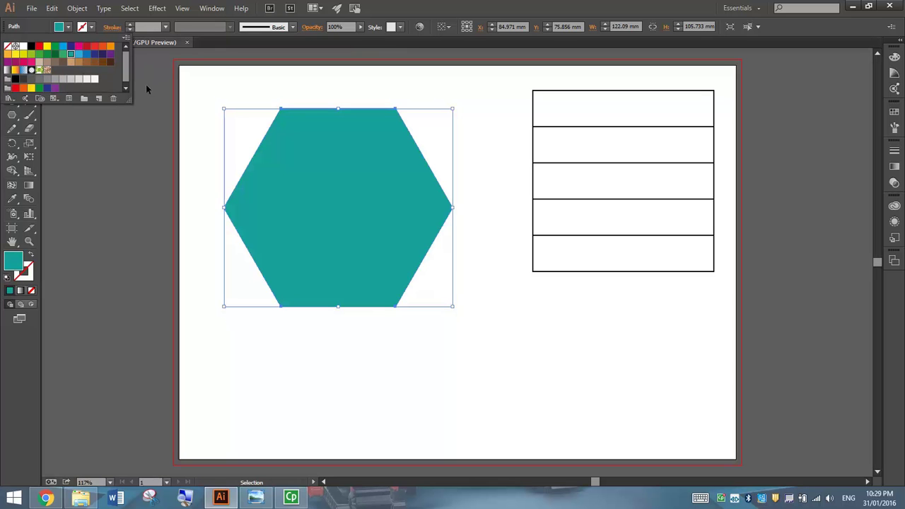
Scale the hexagon proportionally to about 107 mm wide and centre it over the row grid with their top edges aligned.
left_click(452, 109, "shift")
left_click_drag(451, 111, 424, 133)
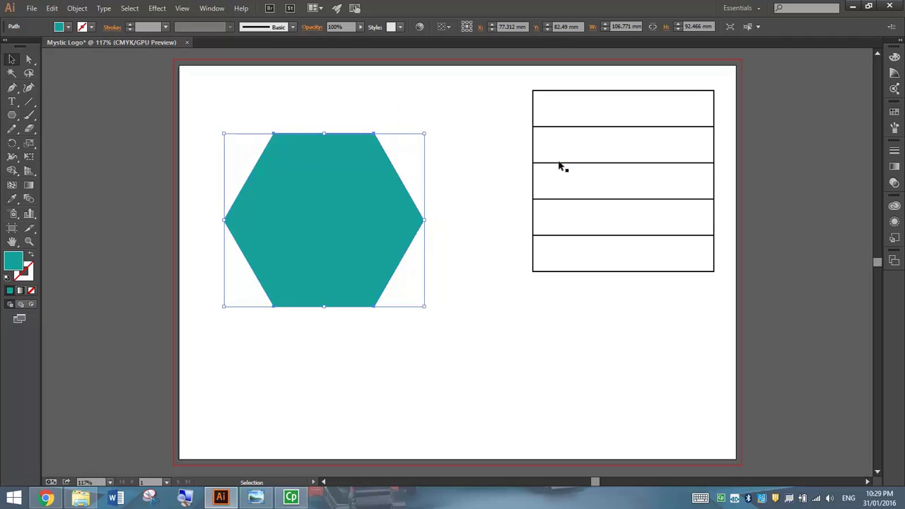
left_click_drag(532, 175, 442, 196)
left_click_drag(311, 159, 282, 167)
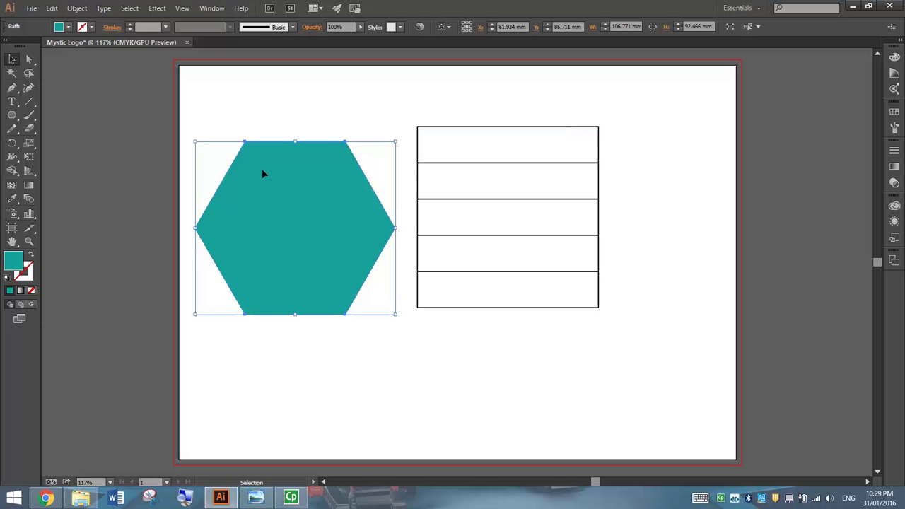
left_click_drag(259, 167, 485, 146)
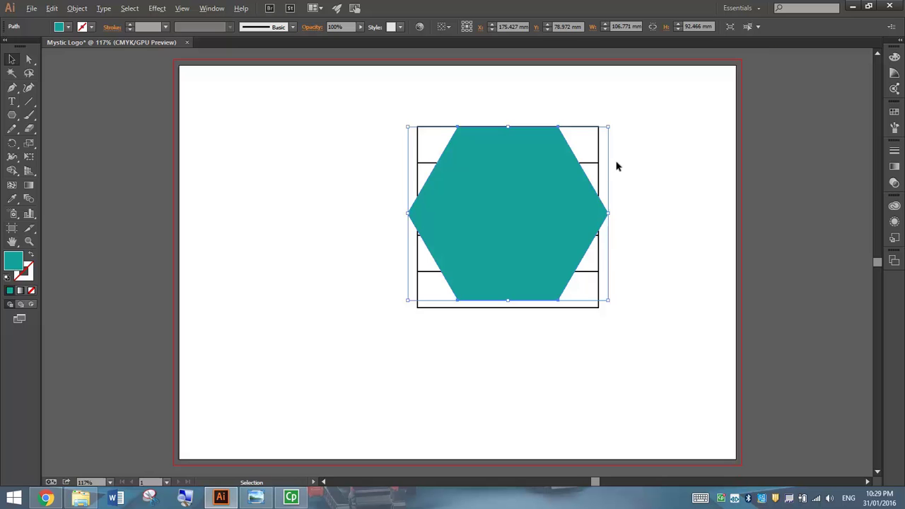
Resize the row grid to match the hexagon, about 92.5 mm high and about 106.4 mm wide, keeping it centred horizontally.
scroll(616, 166, "up", 2)
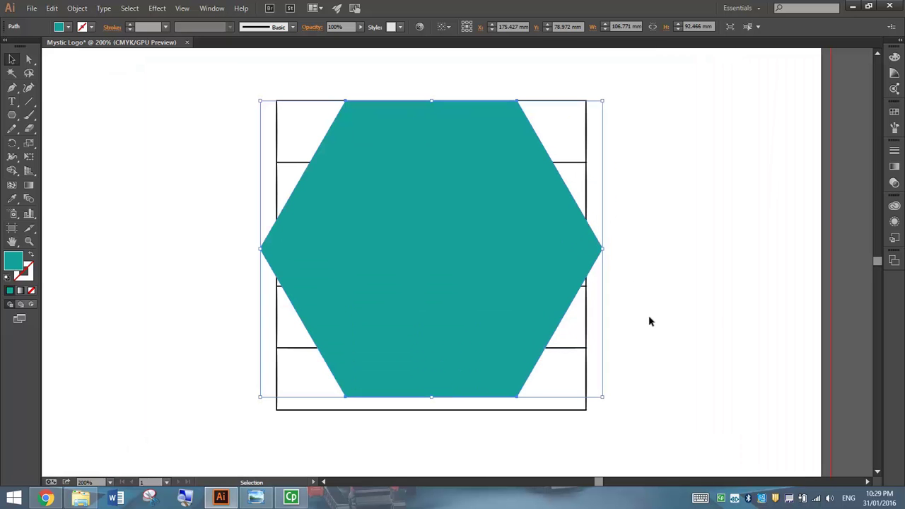
left_click(472, 410)
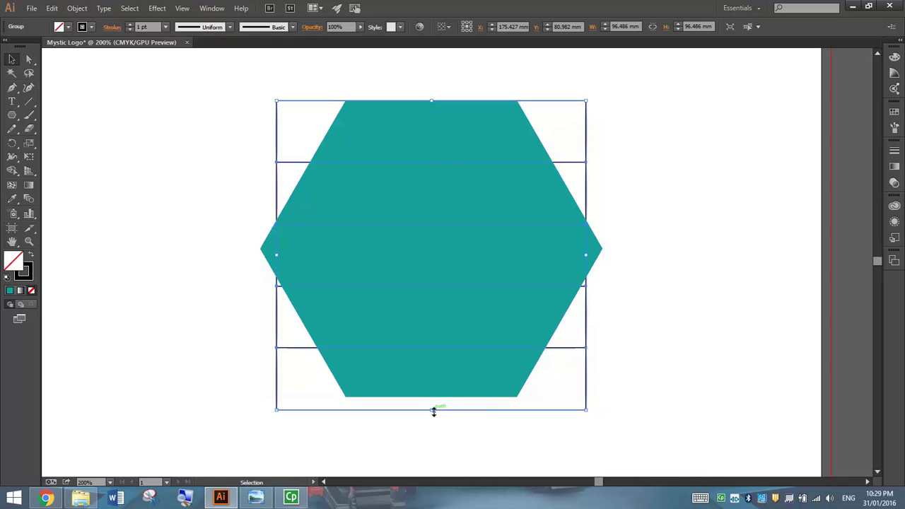
left_click_drag(431, 411, 432, 396)
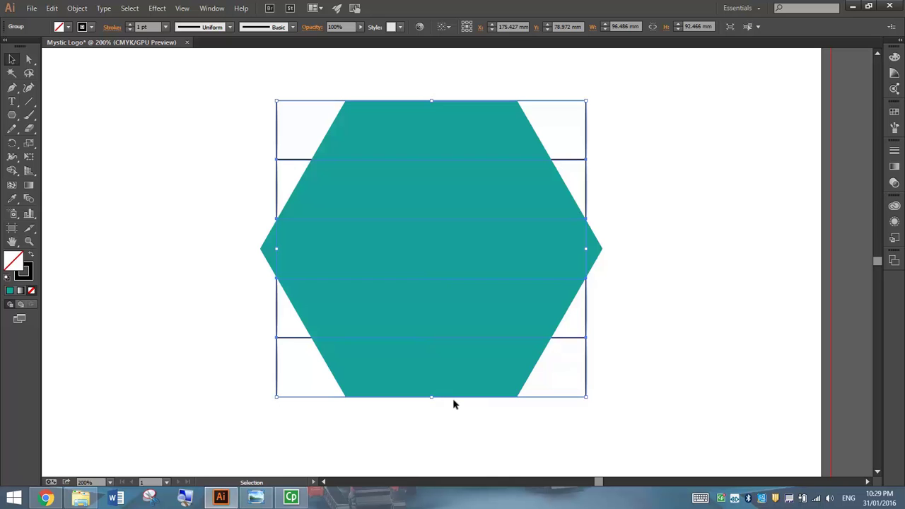
left_click(594, 256)
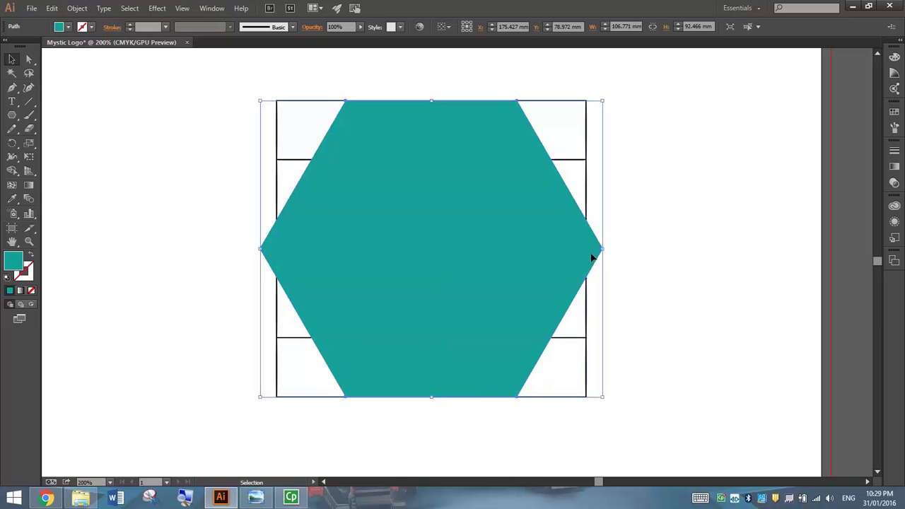
left_click(587, 192)
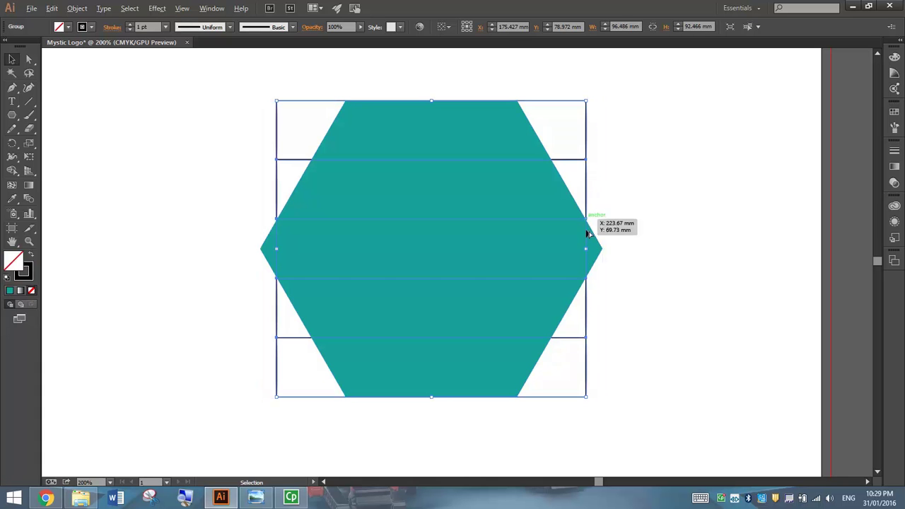
left_click_drag(586, 248, 602, 248)
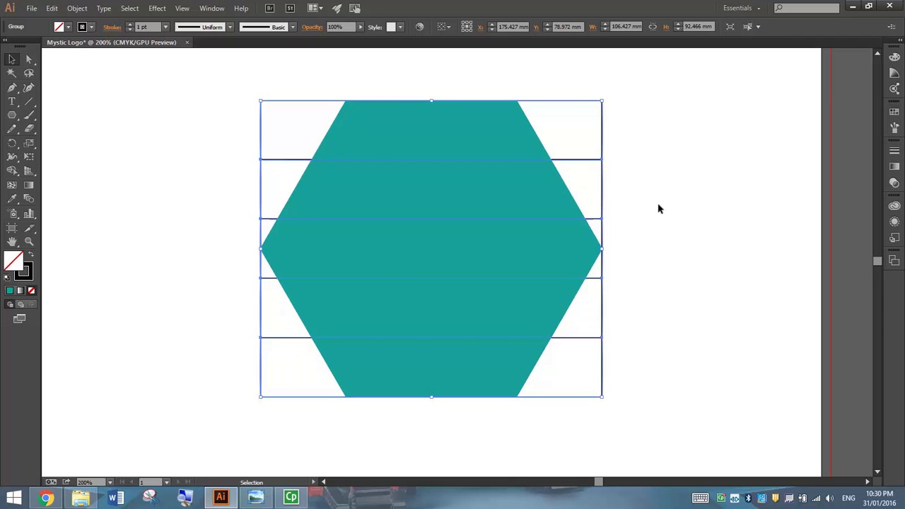
Bring the row grid to the front, above the hexagon, and deselect it.
right_click(582, 164)
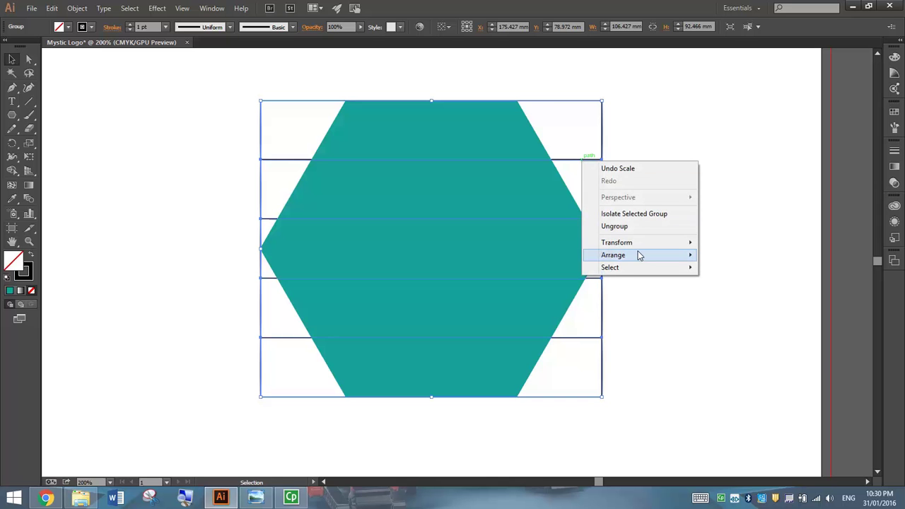
mouse_move(636, 254)
left_click(526, 255)
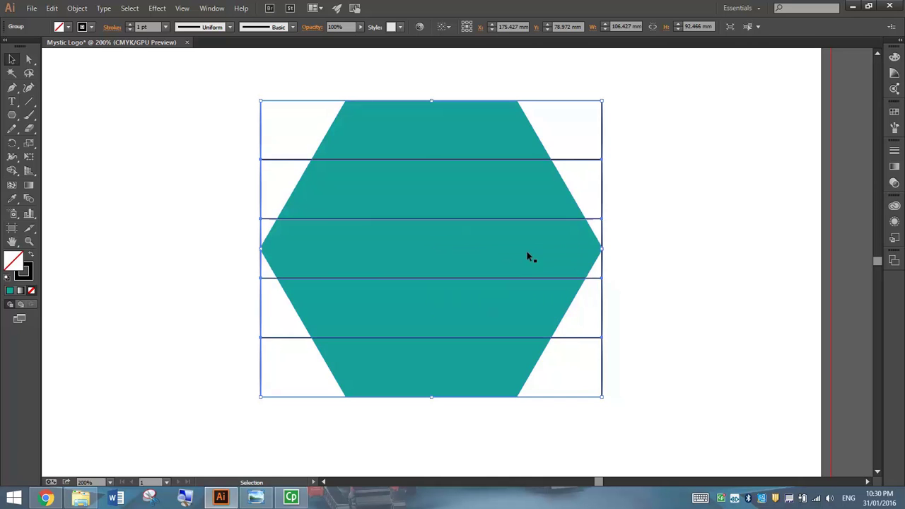
left_click(608, 210)
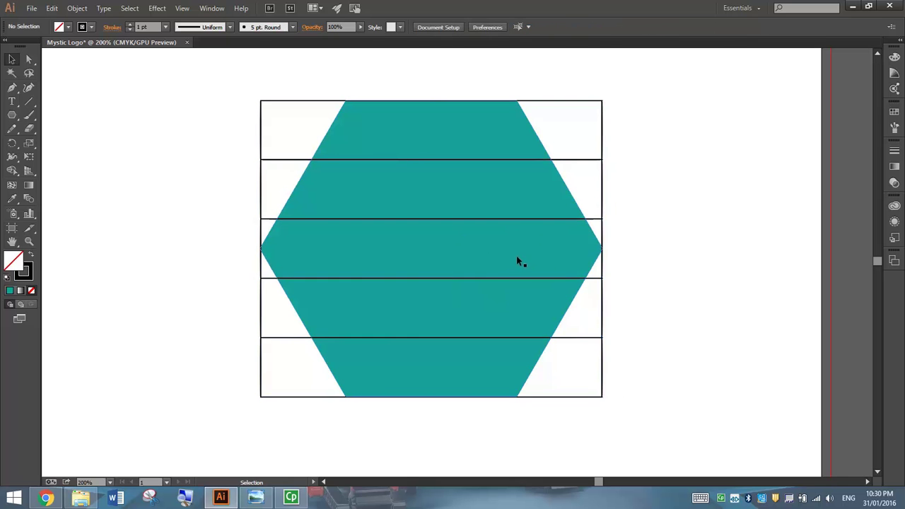
Copy the row grid, paste it in front and rotate the copy about 60° clockwise, parallel to the hexagon's upper-right edge.
left_click(278, 103)
left_click(52, 8)
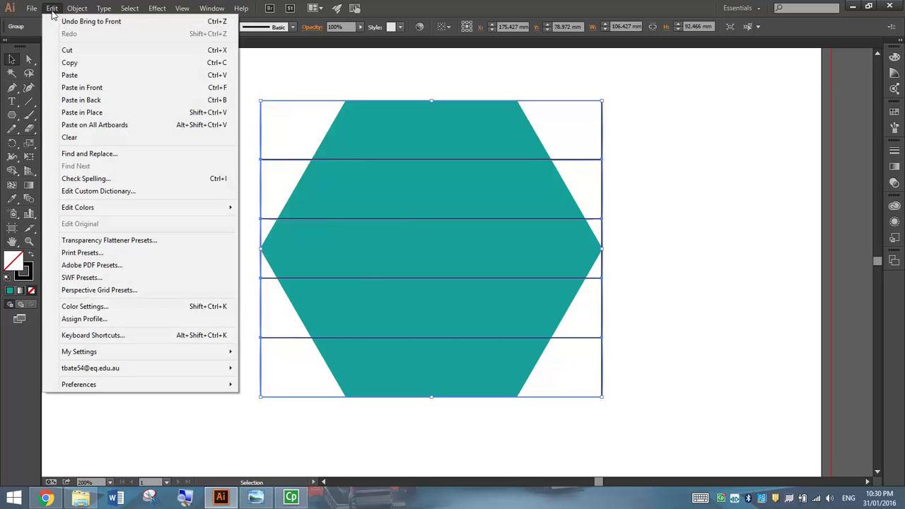
left_click(86, 67)
left_click(52, 8)
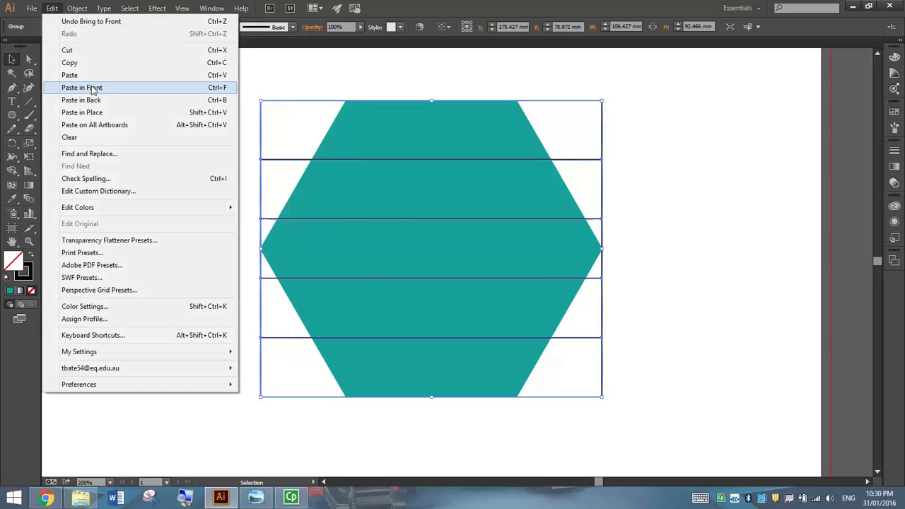
left_click(132, 88)
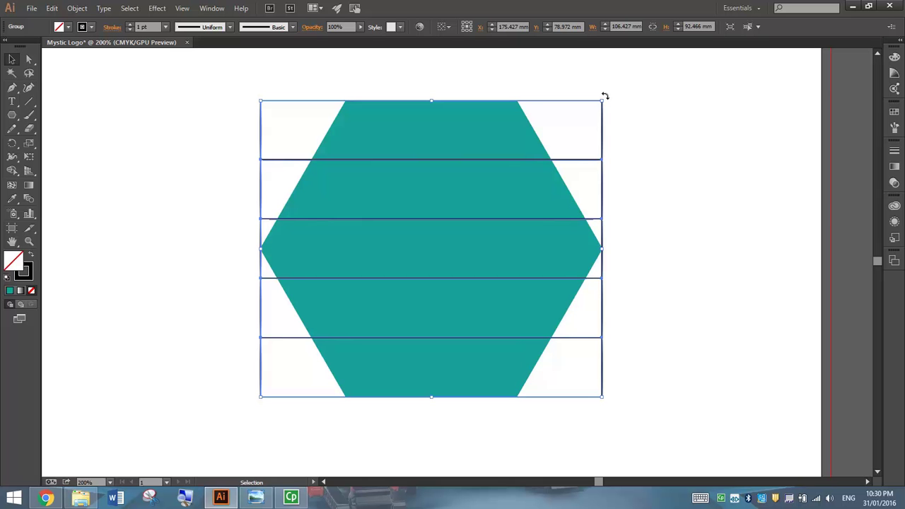
left_click_drag(604, 95, 646, 318)
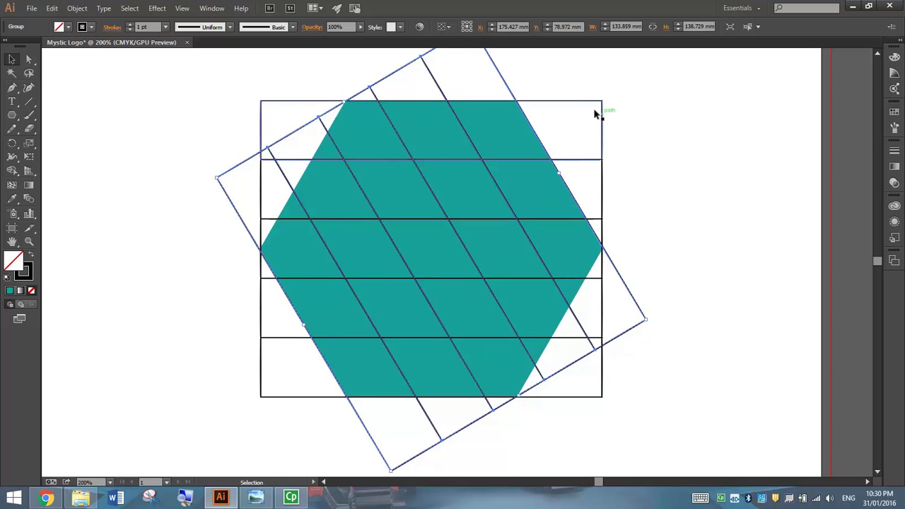
Fine-tune the rotation of the grid copy so its outer line follows the hexagon's upper-right edge exactly, and deselect it.
scroll(581, 127, "up", 1)
scroll(581, 127, "up", 1)
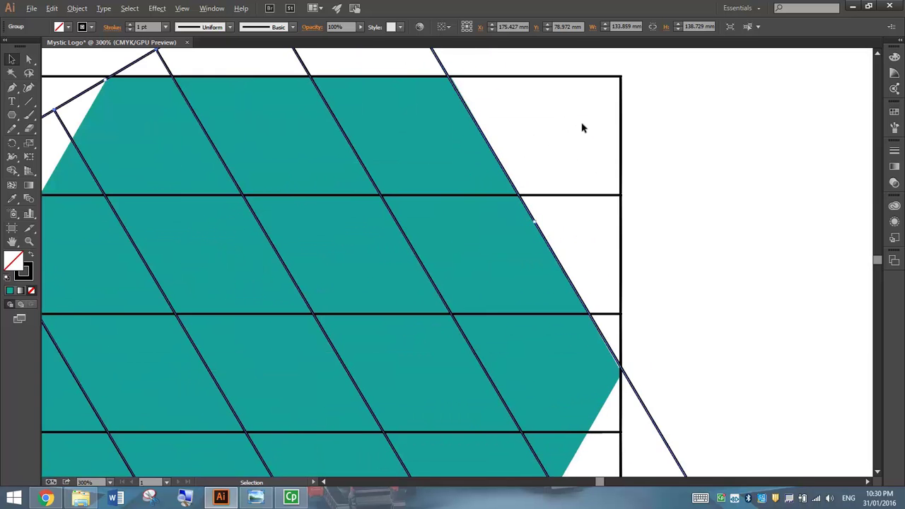
scroll(530, 177, "up", 1)
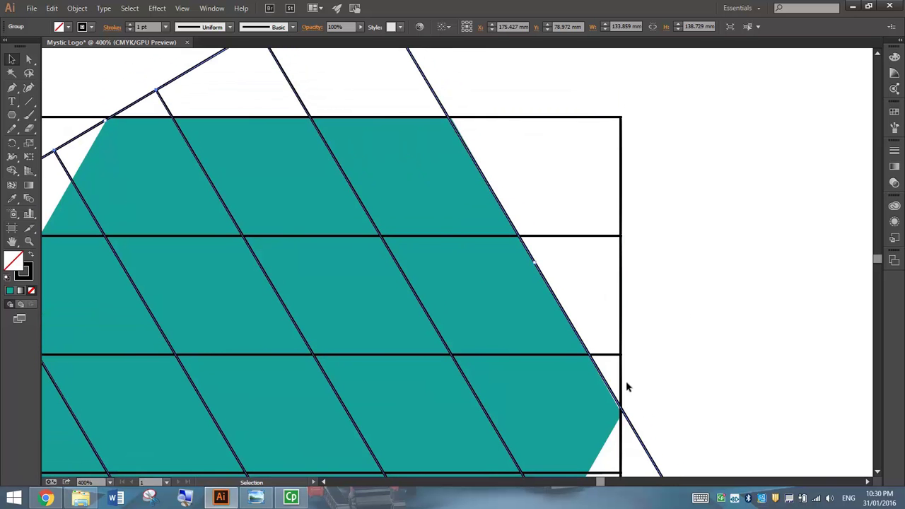
scroll(678, 287, "up", 5)
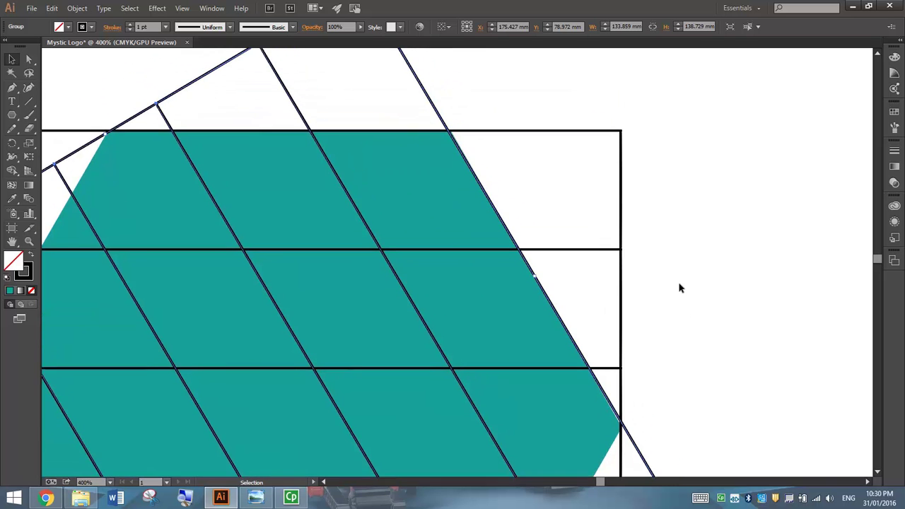
scroll(497, 146, "up", 2)
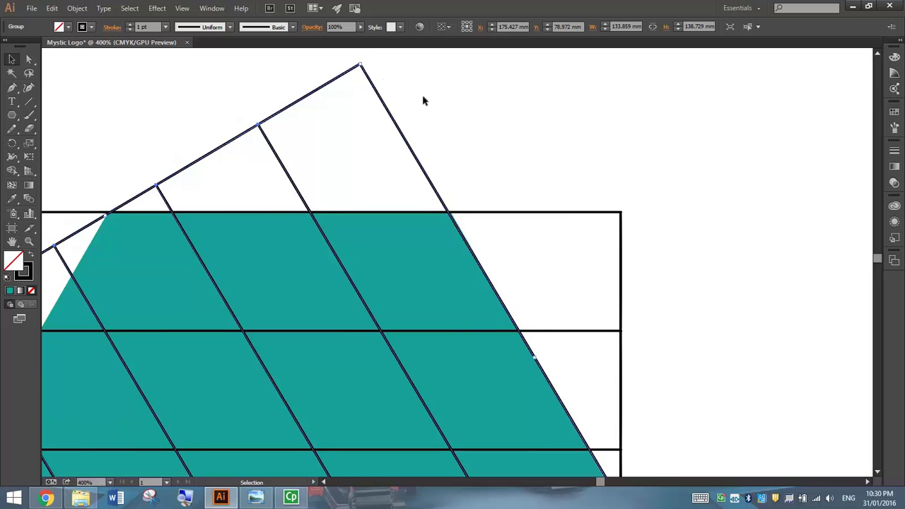
scroll(422, 101, "down", 1)
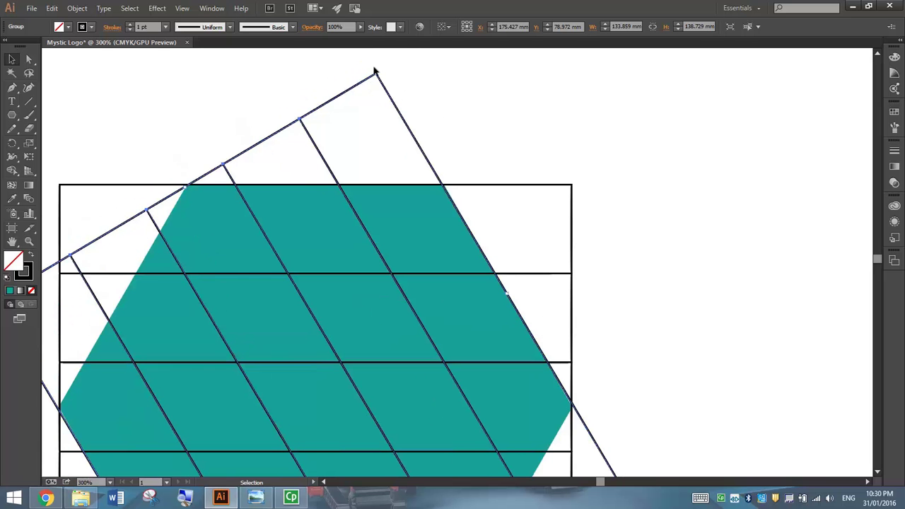
left_click_drag(372, 71, 376, 70)
left_click(520, 128)
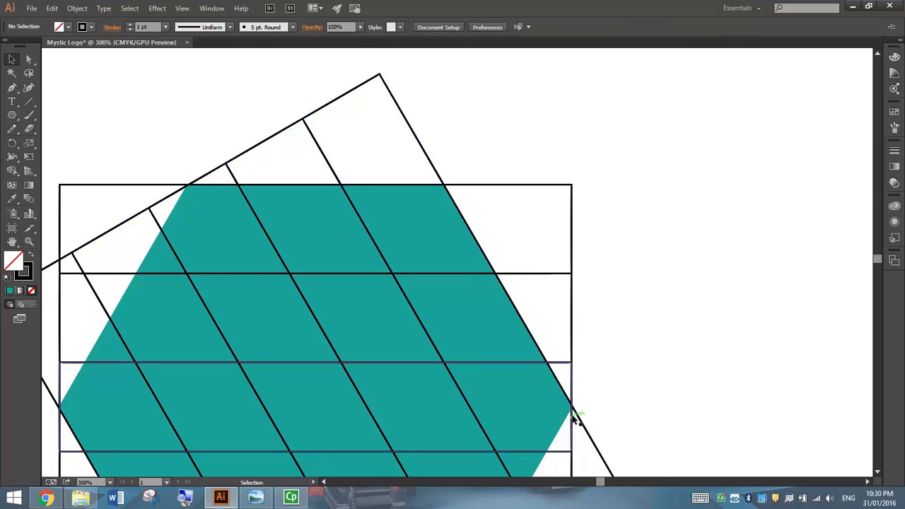
Copy the rotated grid, paste it in front and rotate this copy another 60° or so clockwise, parallel to the hexagon's upper-left edge.
scroll(568, 367, "up", 2)
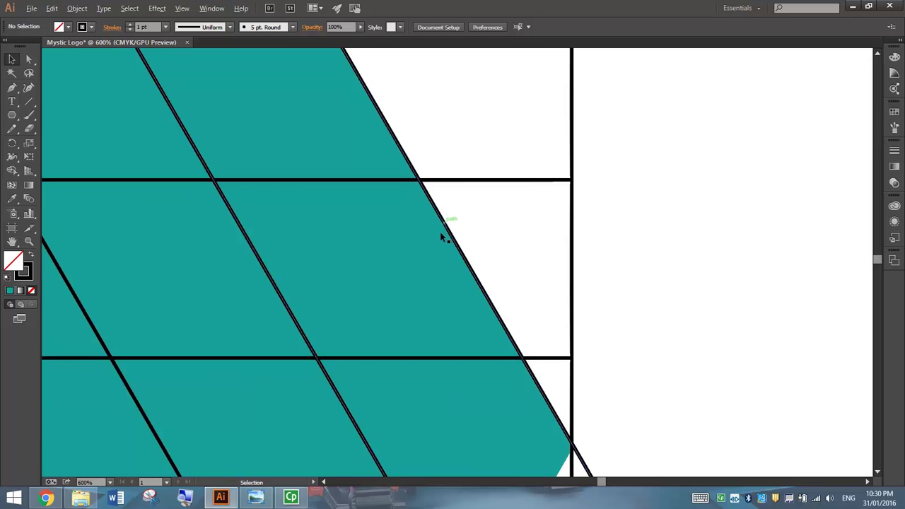
scroll(448, 236, "down", 2)
key("h")
left_click_drag(563, 279, 671, 235)
key("v")
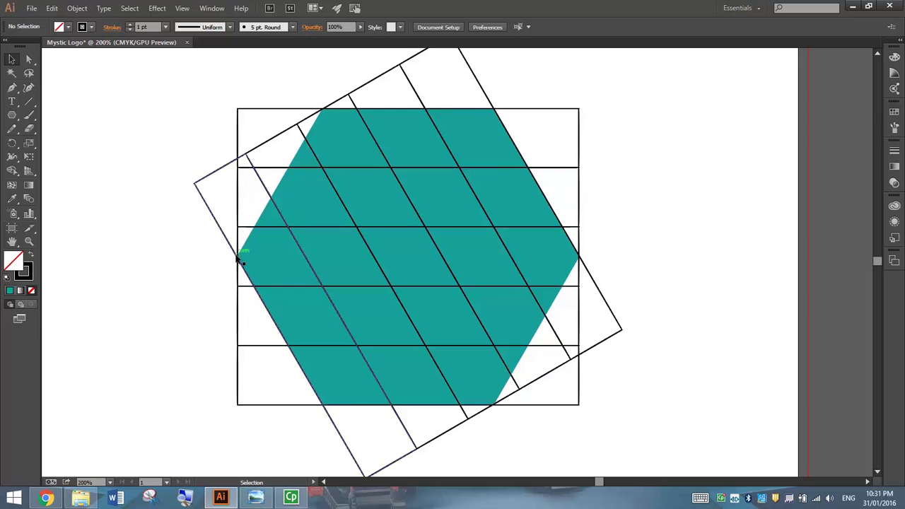
left_click(387, 75)
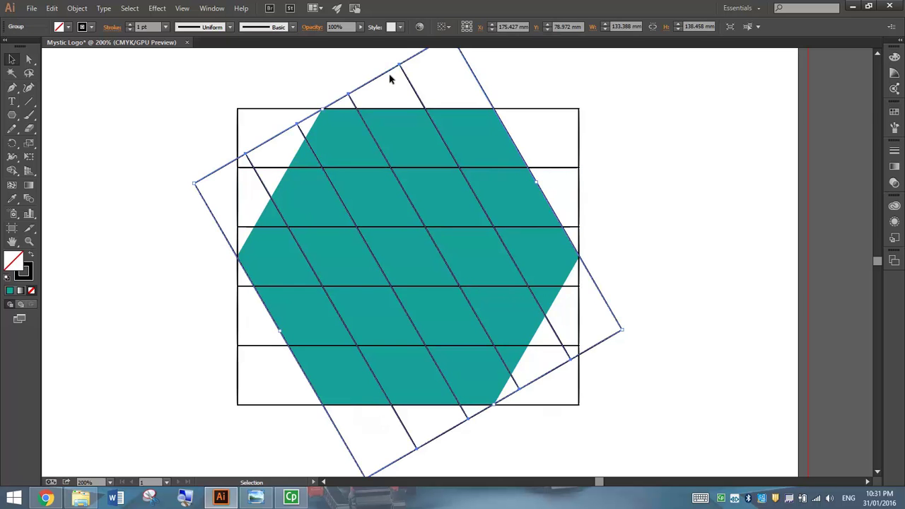
left_click(51, 8)
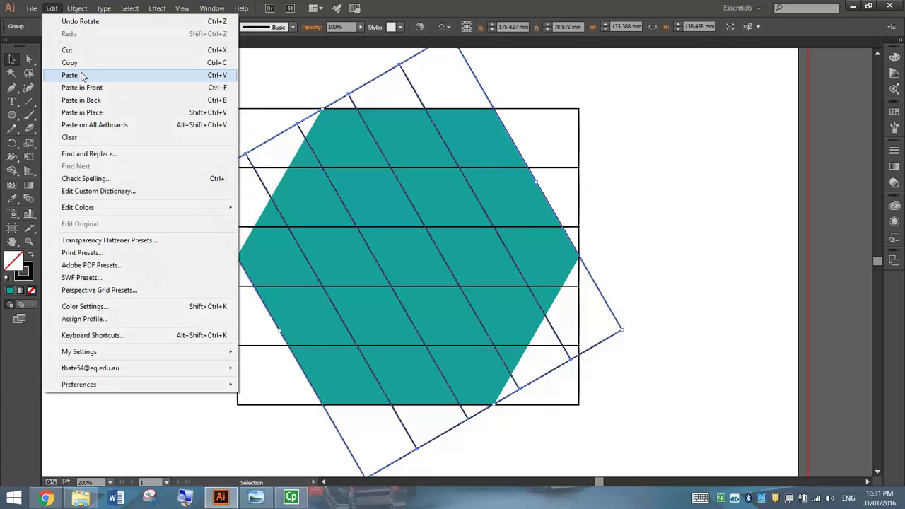
left_click(99, 66)
left_click(58, 9)
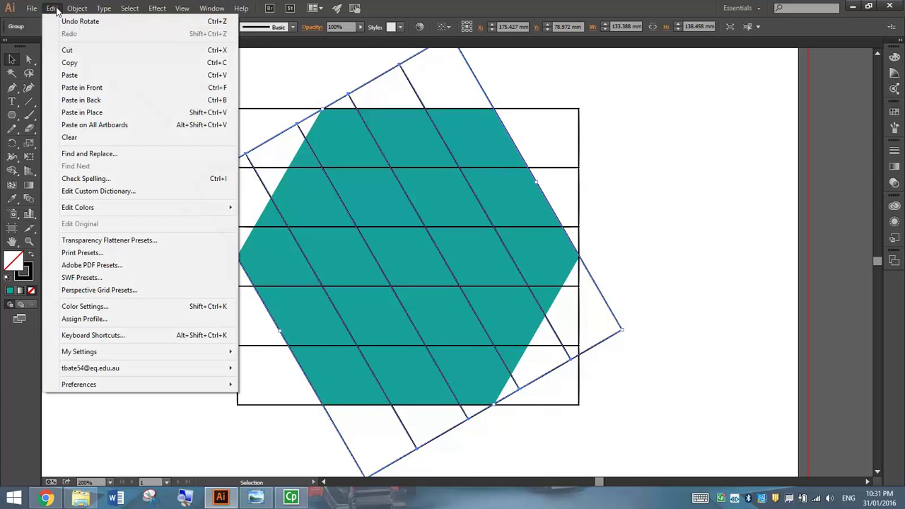
left_click(94, 88)
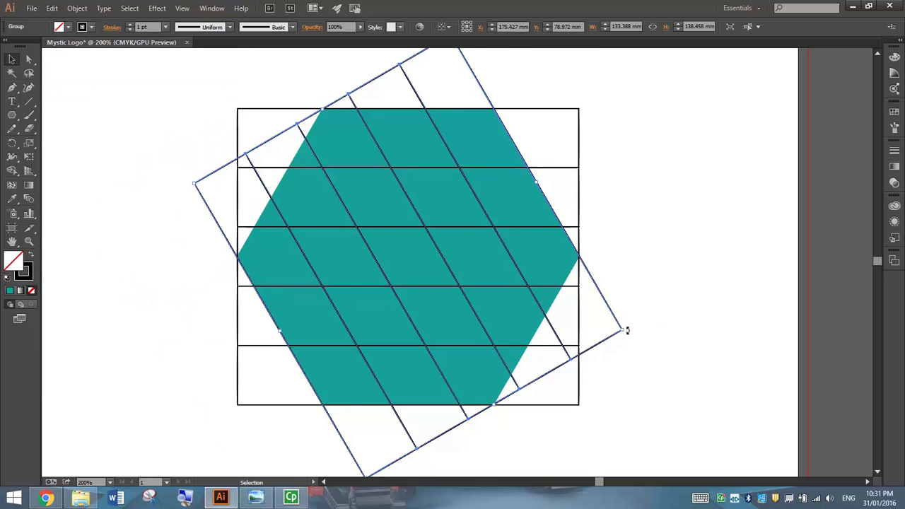
left_click_drag(626, 330, 456, 360)
Examine how the lines of the newly rotated grid align with the hexagon's upper-left edge and corners.
scroll(282, 225, "up", 1)
scroll(281, 225, "up", 3)
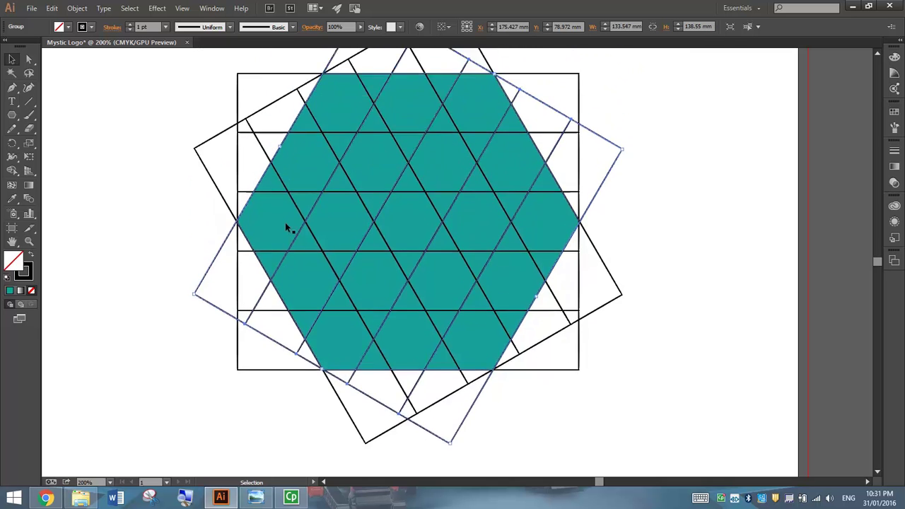
scroll(278, 73, "up", 2)
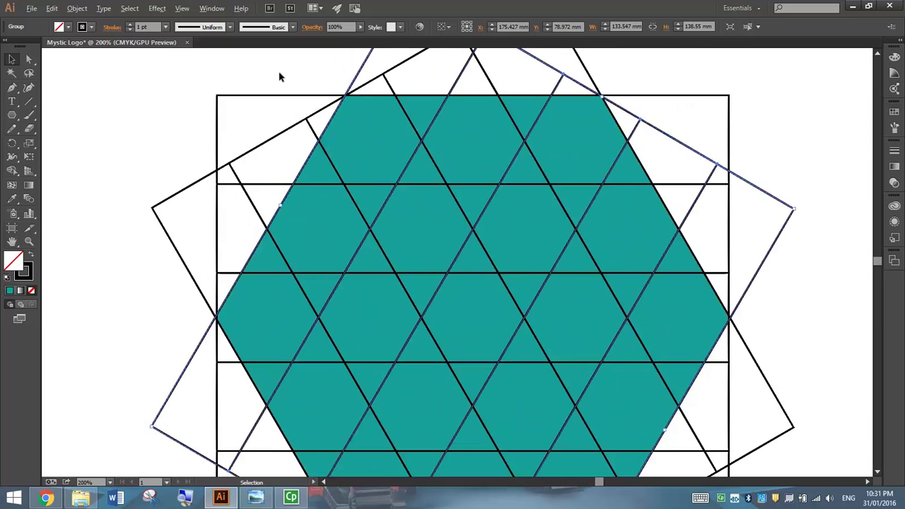
left_click(224, 145)
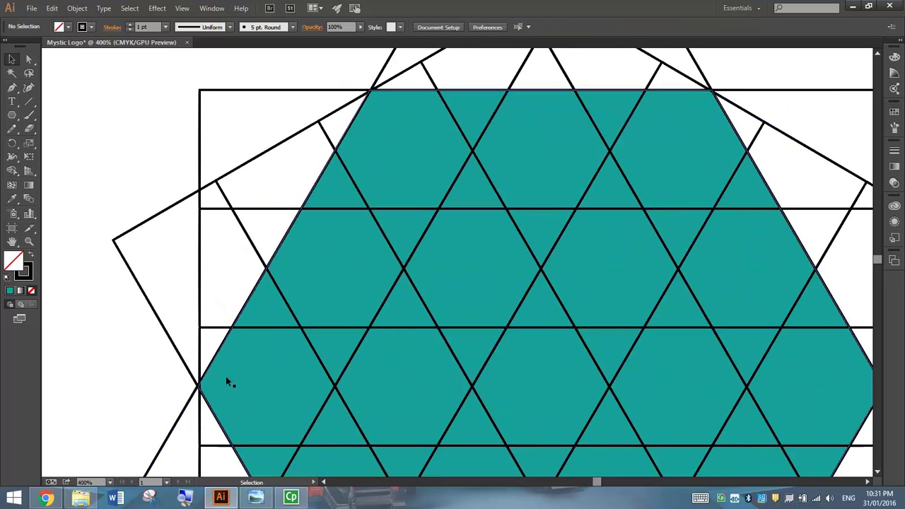
scroll(223, 357, "up", 2)
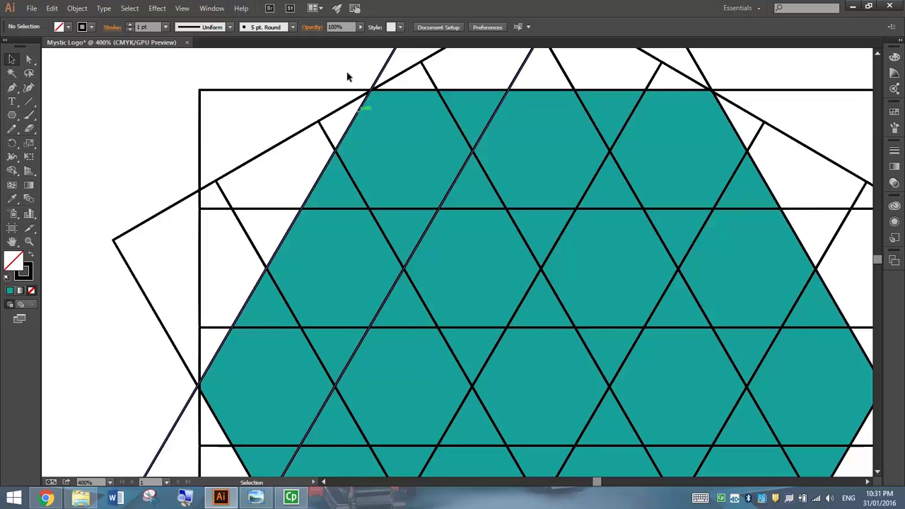
scroll(363, 141, "up", 1)
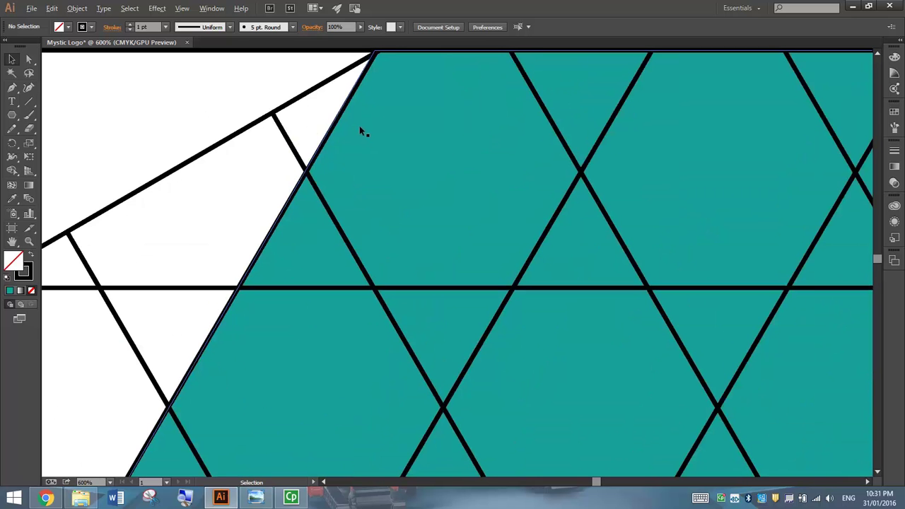
scroll(156, 334, "up", 1)
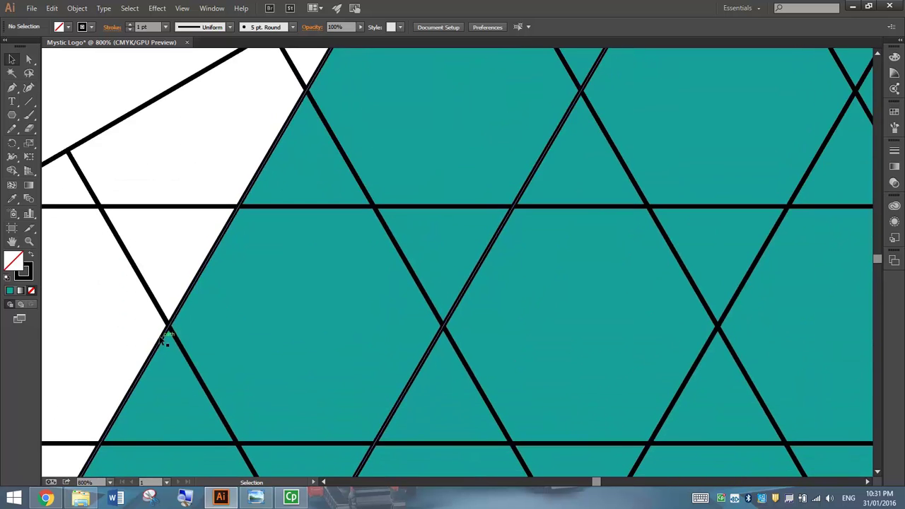
scroll(162, 341, "down", 1)
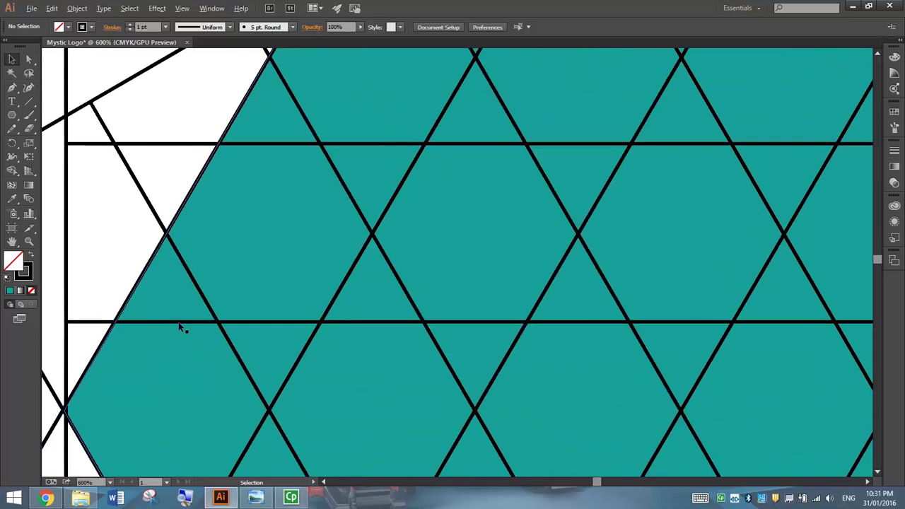
key("ctrl+1")
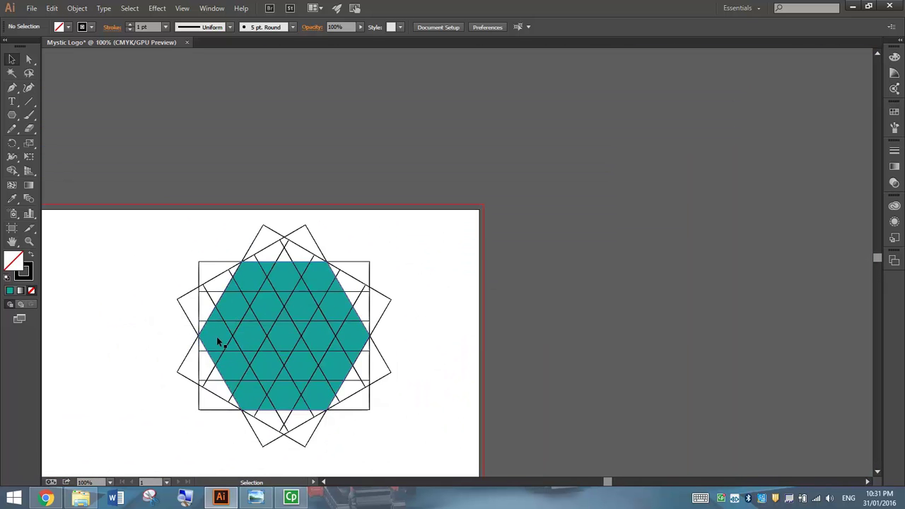
Move the unrotated row grid up about 9.2 mm so its lines pass through the diagonal intersections and the hexagon's side corners.
key("ctrl+0")
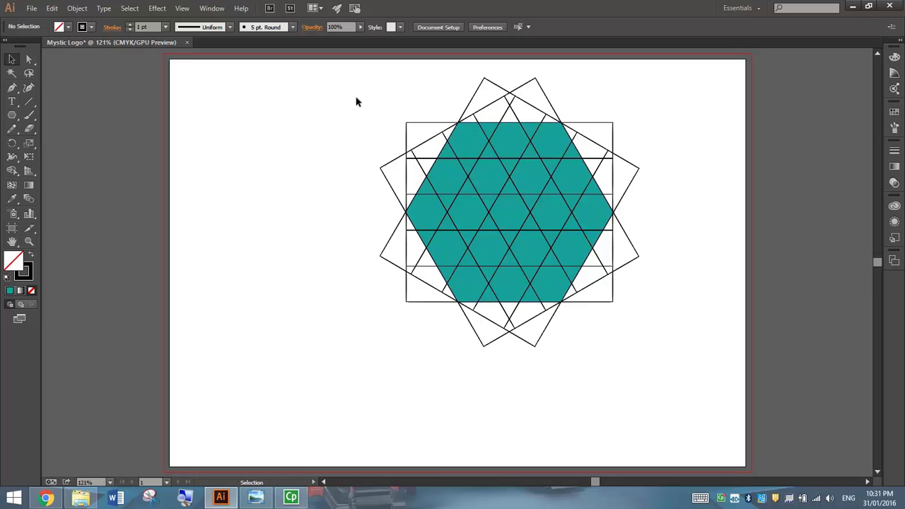
key("ctrl+plus")
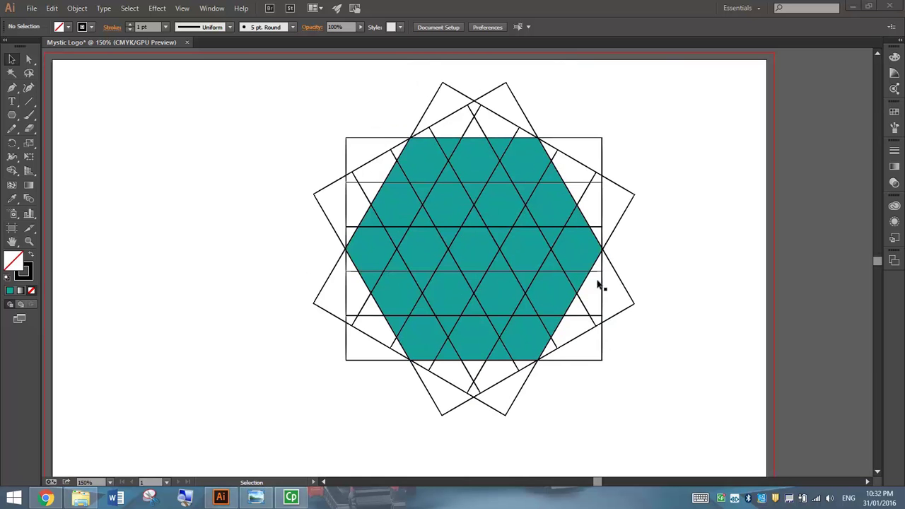
left_click(600, 362)
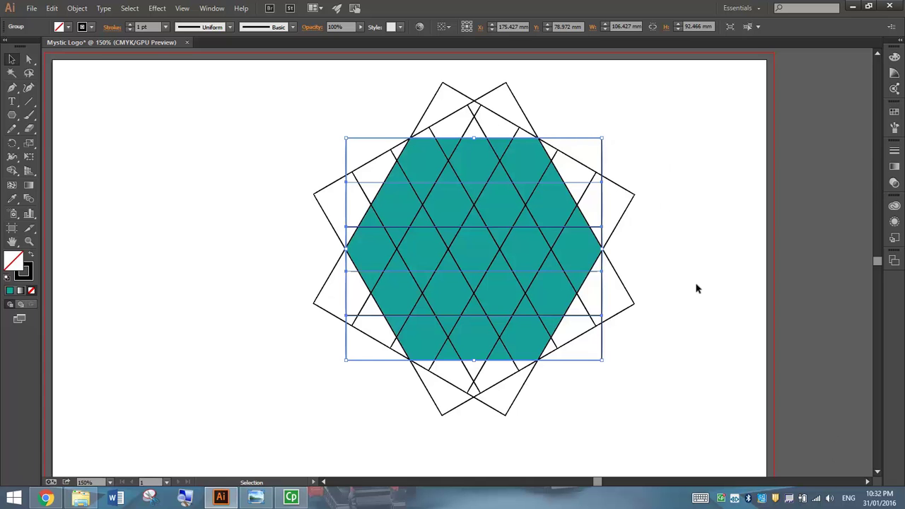
scroll(639, 245, "up", 4)
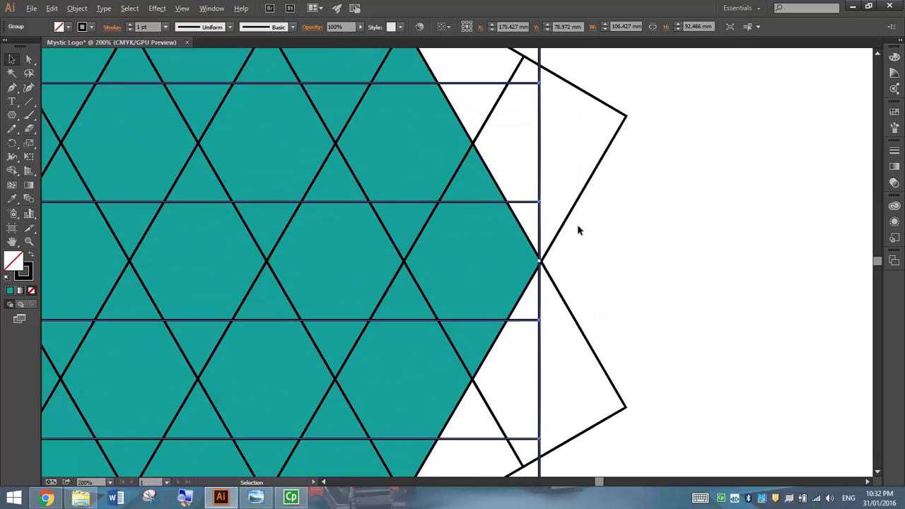
left_click_drag(525, 321, 532, 261)
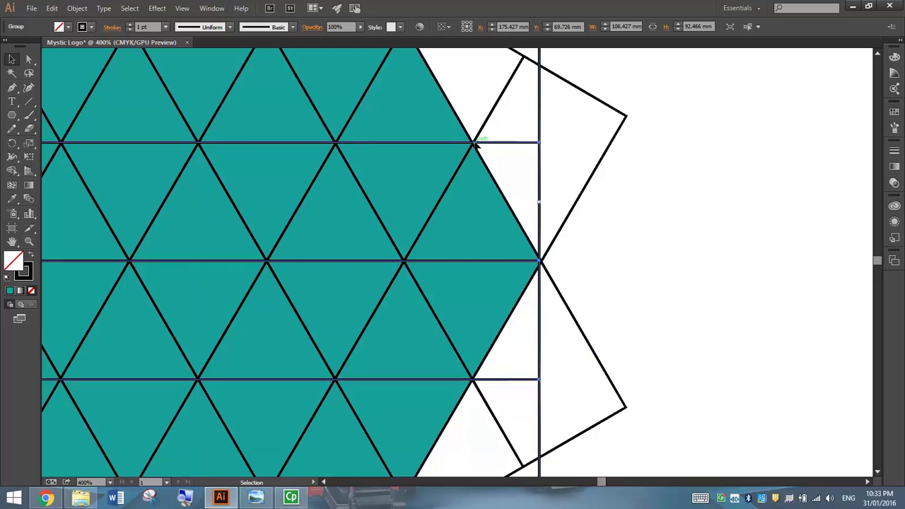
left_click(677, 287)
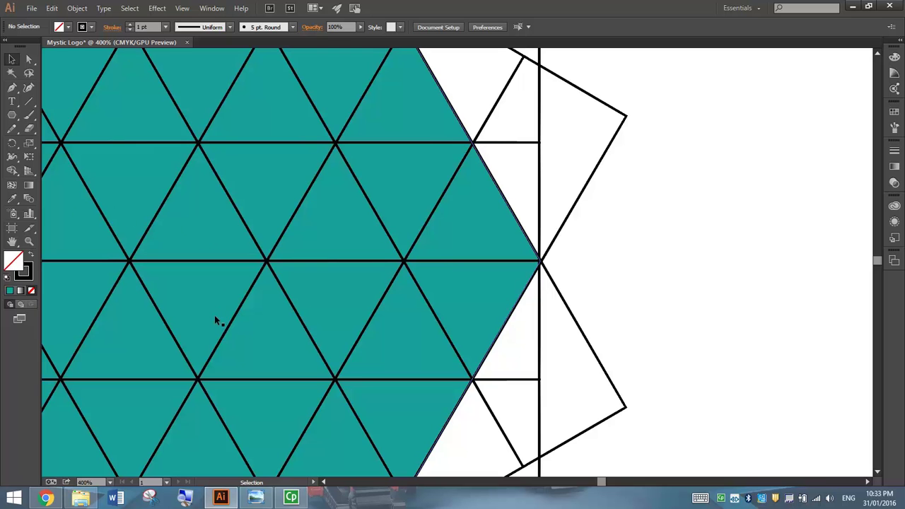
Activate the Shape Builder tool and set the fill colour to the magenta swatch.
key("ctrl+0")
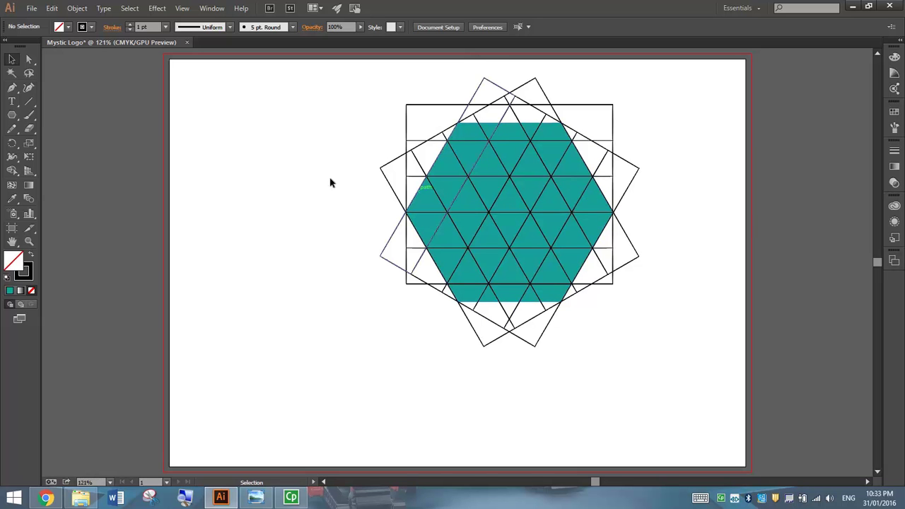
left_click(14, 171)
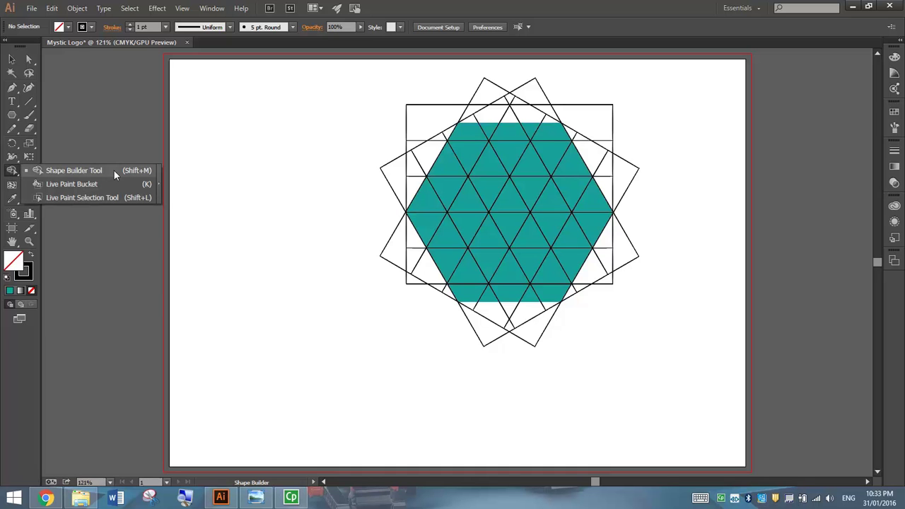
left_click(114, 170)
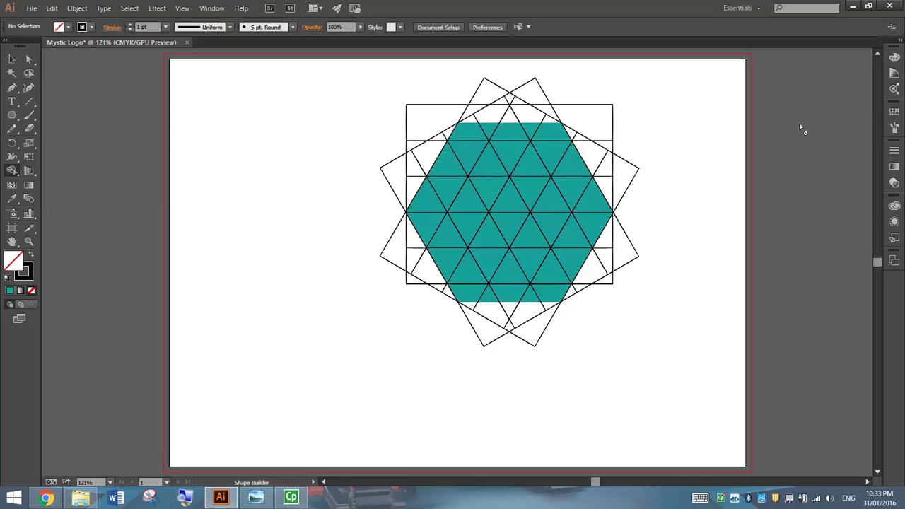
left_click(894, 111)
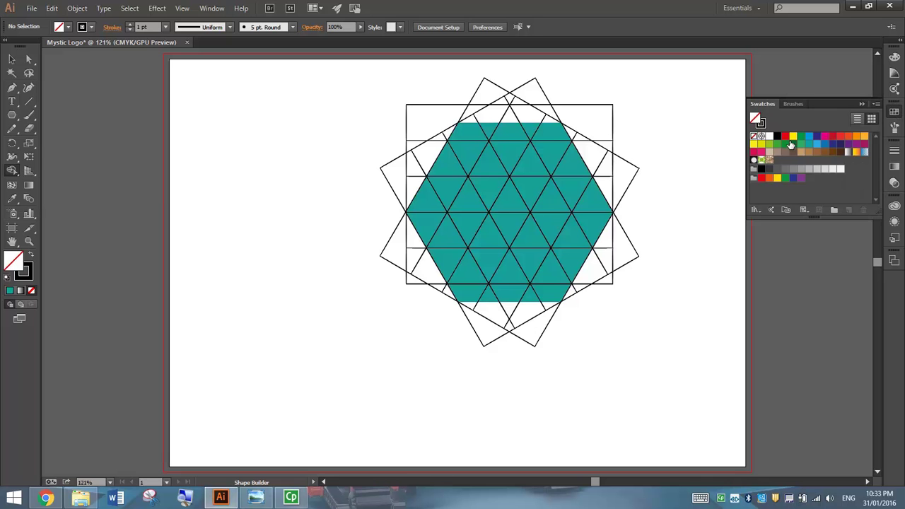
left_click(824, 138)
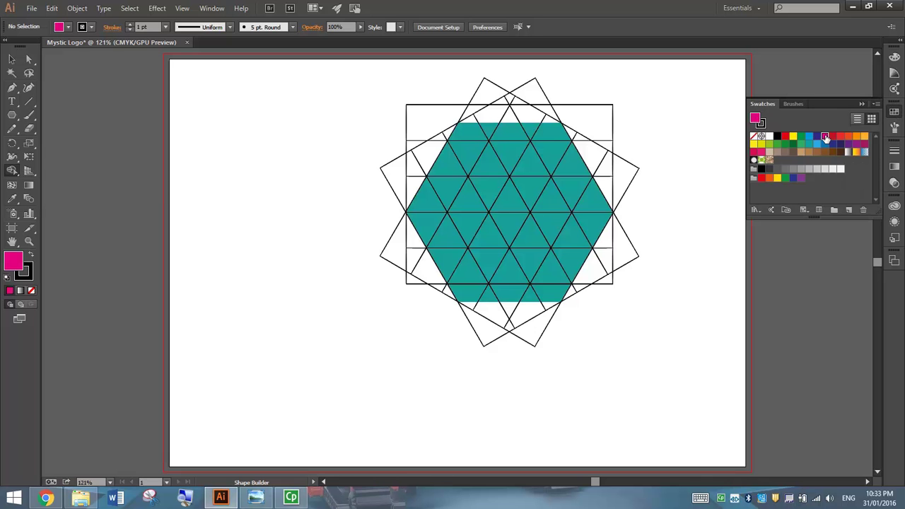
Select all the artwork and fill the triangles across the hexagon's uppermost full row with magenta using the Shape Builder.
left_click(892, 111)
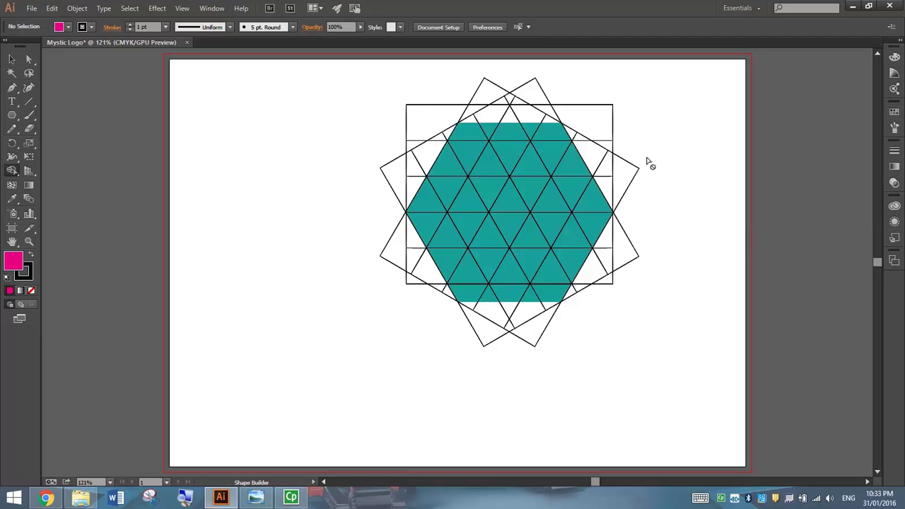
left_click(132, 7)
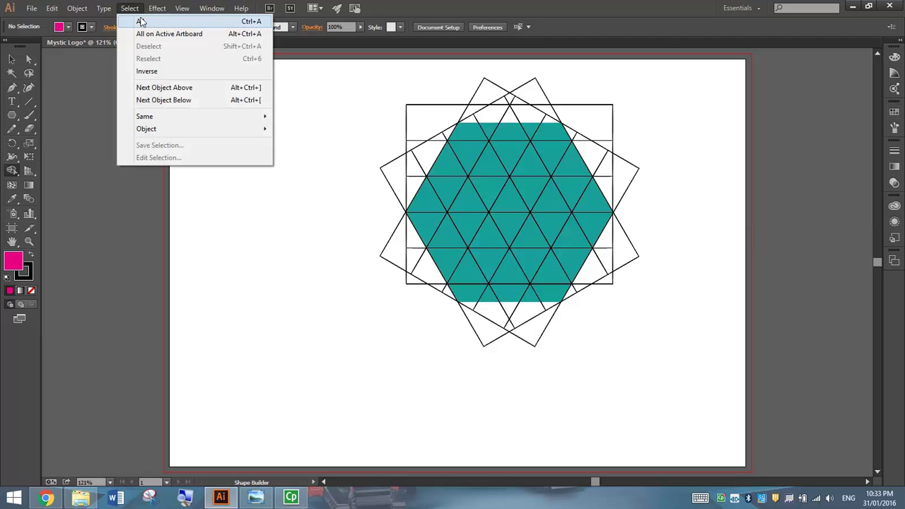
left_click(142, 22)
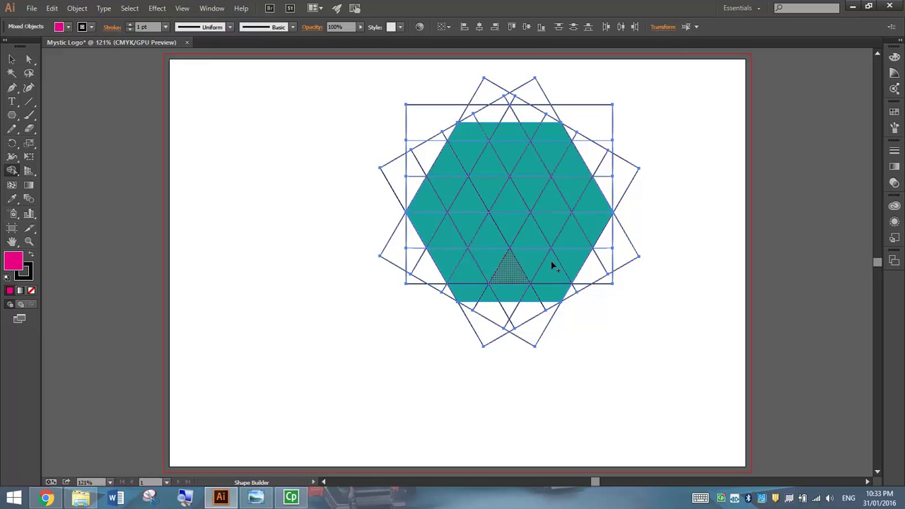
left_click(452, 161)
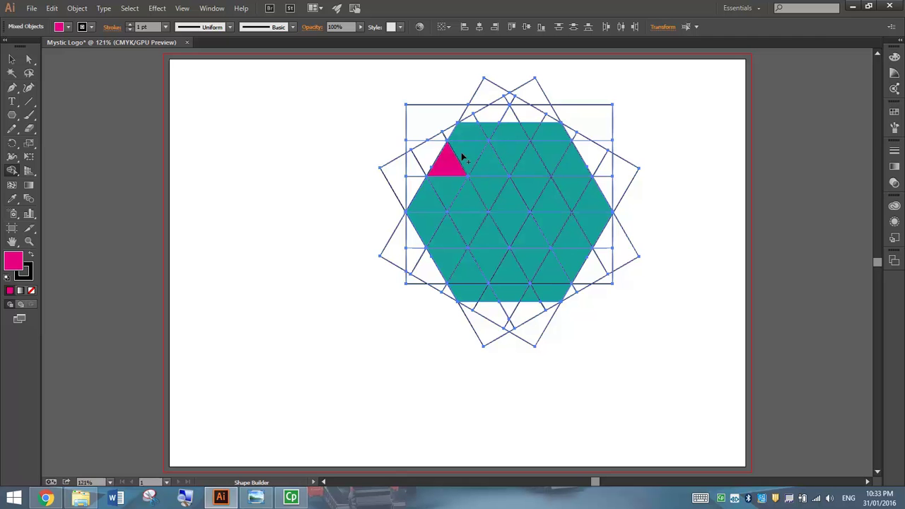
left_click(469, 150)
left_click(494, 158)
left_click(509, 154)
left_click(539, 158)
Build magenta triangles across the second row, just above the hexagon's horizontal centre line.
left_click(576, 188)
left_click(553, 194)
left_click(527, 190)
left_click(508, 201)
left_click(489, 186)
left_click(471, 197)
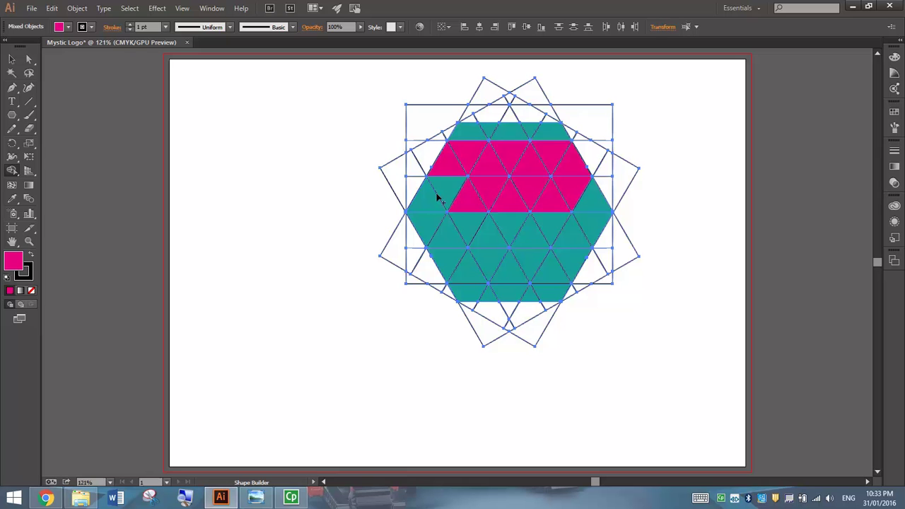
left_click(445, 190)
Build magenta triangles along the third row, below the centre line, and in the hexagon's right corner.
left_click(446, 234)
left_click(490, 236)
left_click(509, 228)
left_click(535, 234)
left_click(550, 227)
left_click(568, 236)
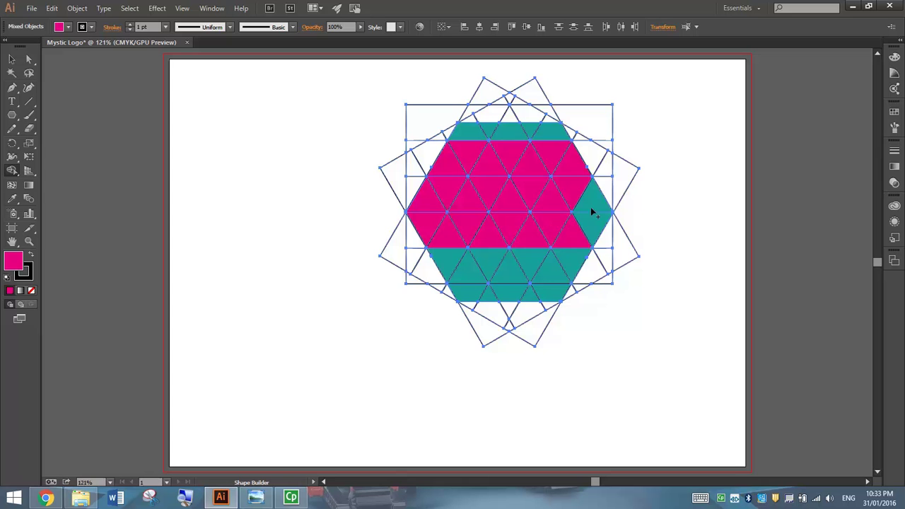
left_click(591, 221)
left_click(597, 199)
Build magenta triangles across the hexagon's lowest full row, leaving the teal strip beneath it unfilled.
left_click(571, 258)
left_click(549, 269)
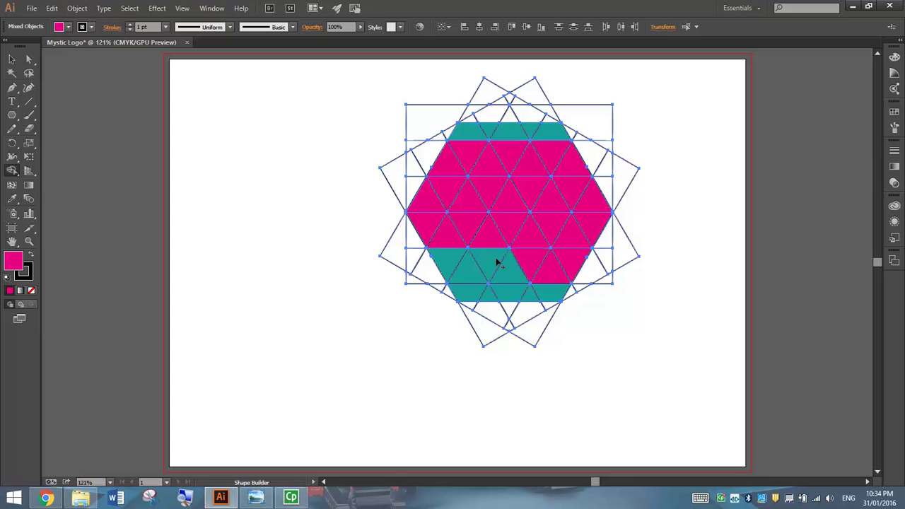
left_click(502, 265)
left_click(486, 256)
left_click(459, 273)
left_click(446, 261)
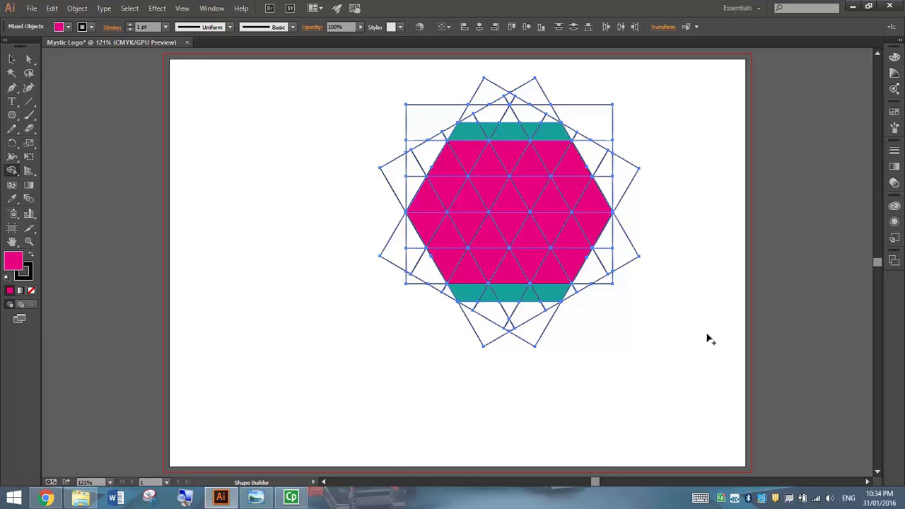
Ungroup the grid and hexagon artwork into separate paths and clear the selection.
key("v")
left_click(205, 110)
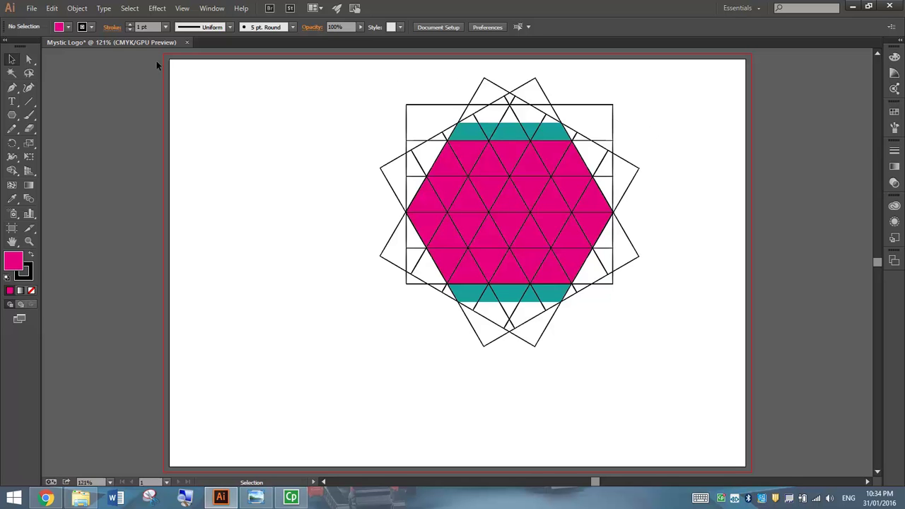
left_click_drag(427, 71, 577, 114)
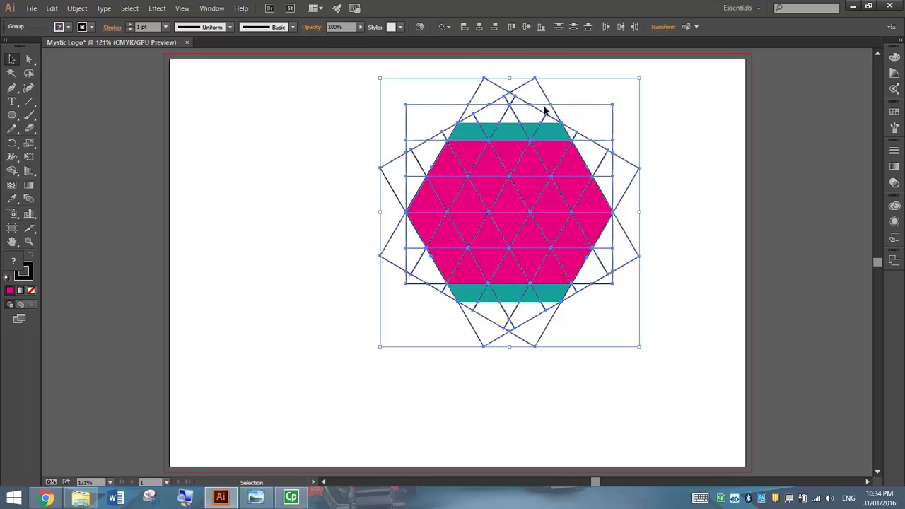
right_click(510, 94)
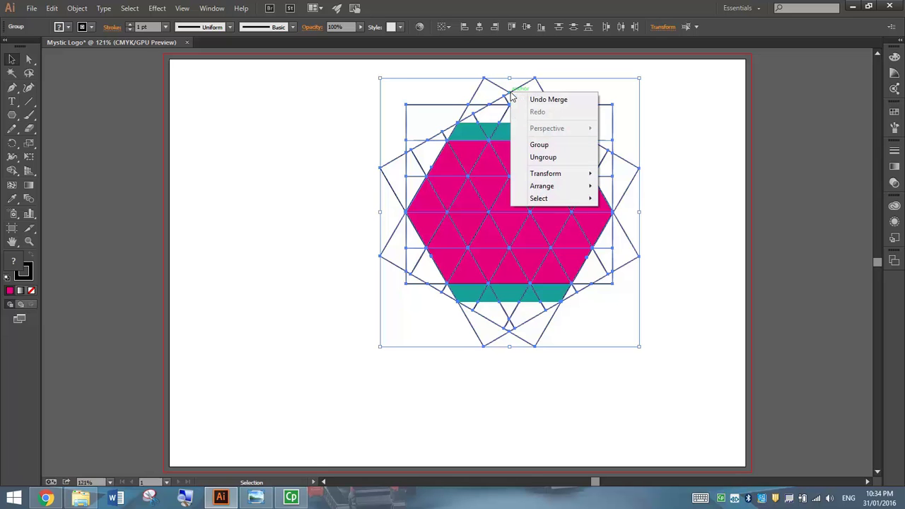
left_click(550, 157)
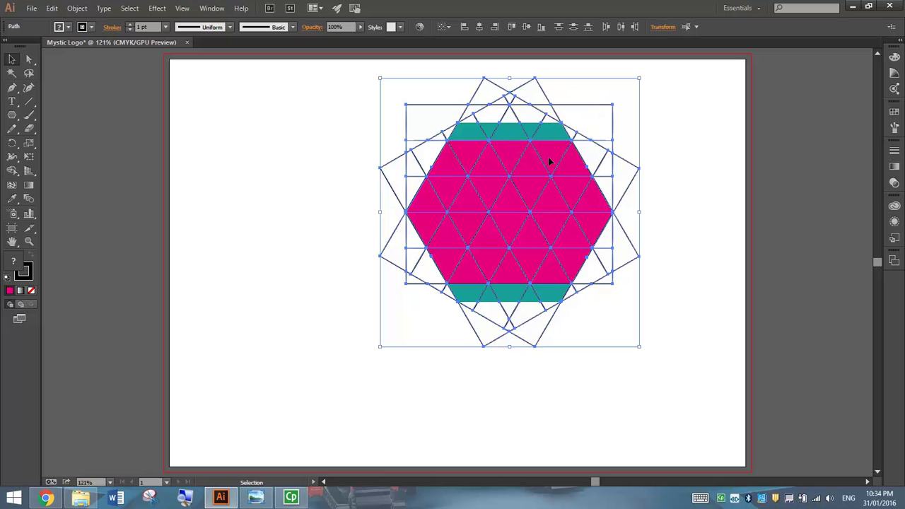
left_click(683, 128)
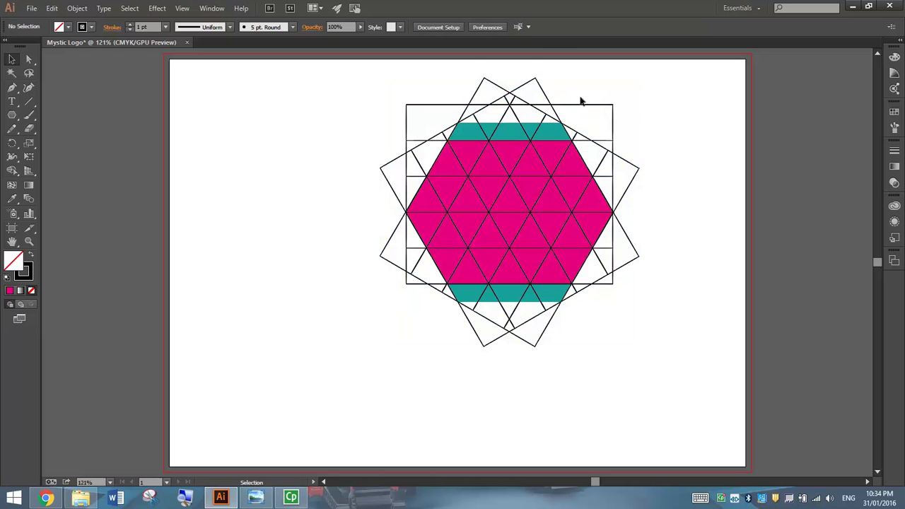
Delete the leftover grid pieces and teal strips above, to the left of and below the magenta triangles.
left_click_drag(380, 81, 635, 134)
key("Delete")
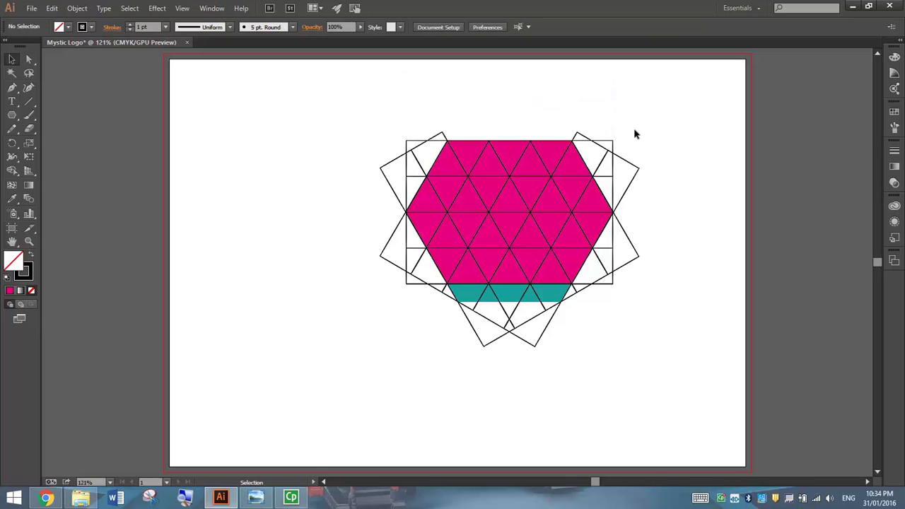
left_click_drag(353, 140, 404, 172)
key("Delete")
left_click_drag(360, 230, 646, 341)
key("Delete")
key("Delete")
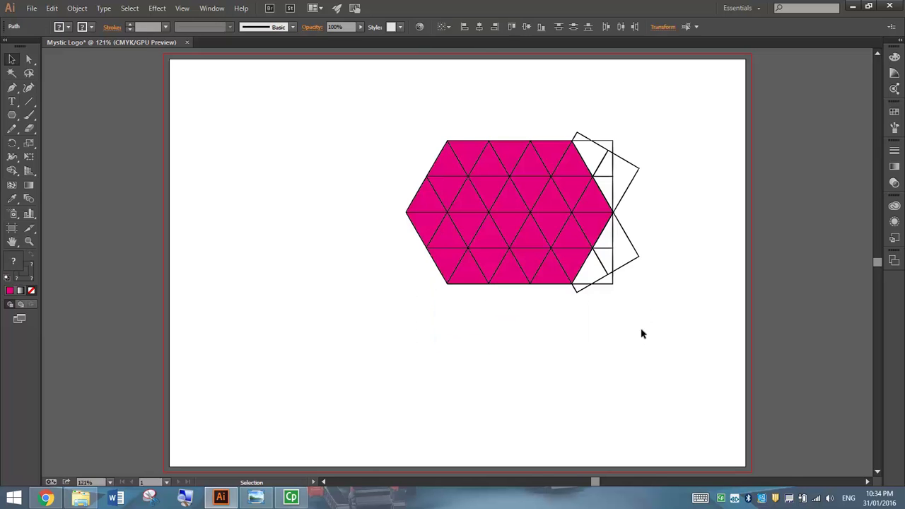
Delete the remaining grid outlines beyond the magenta hexagon's lower-right and upper-right edges.
left_click_drag(596, 297, 602, 244)
key("Delete")
key("Delete")
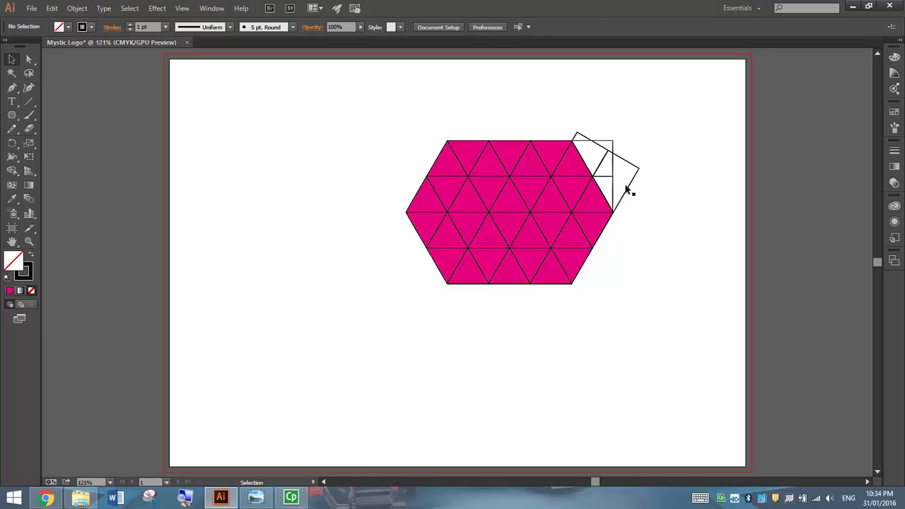
left_click_drag(626, 157, 615, 181)
key("Delete")
key("Delete")
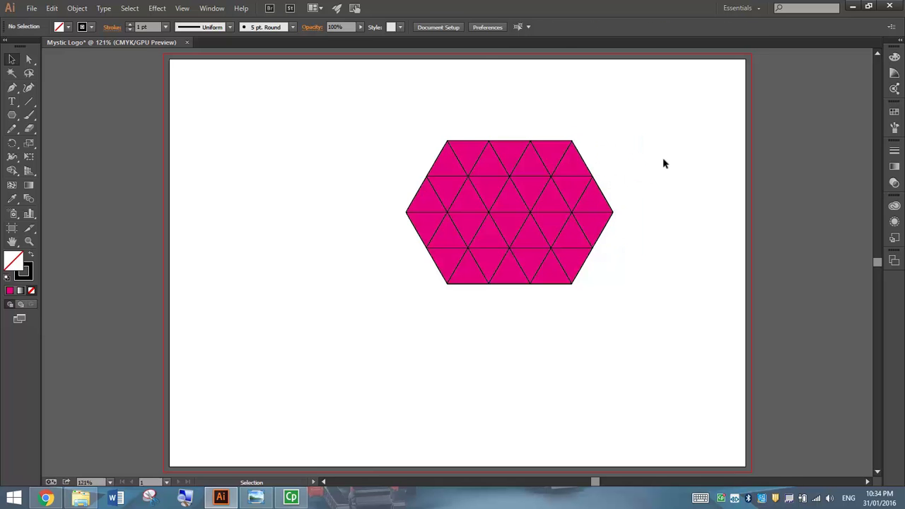
Scale the whole magenta hexagon up proportionally to about twice its size and move it up within the artboard.
left_click_drag(640, 286, 679, 329)
left_click_drag(406, 329, 249, 437)
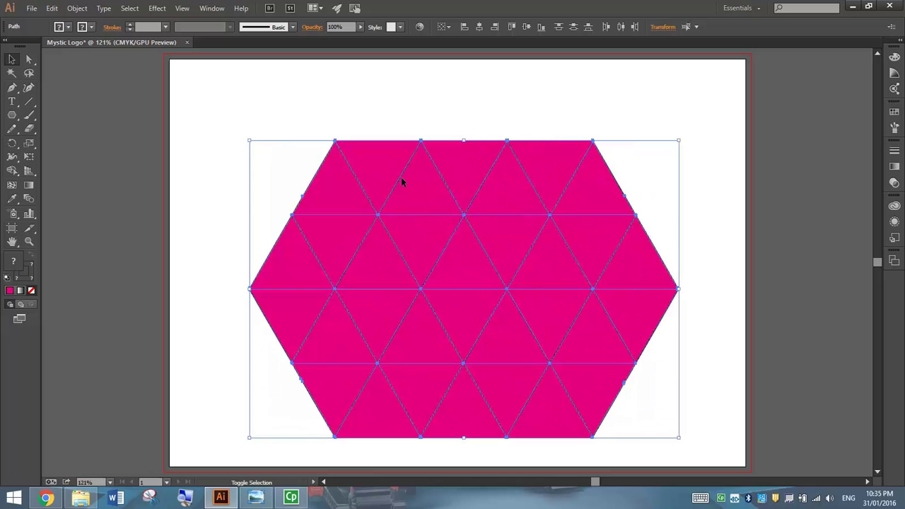
left_click_drag(417, 186, 424, 137)
left_click(729, 151)
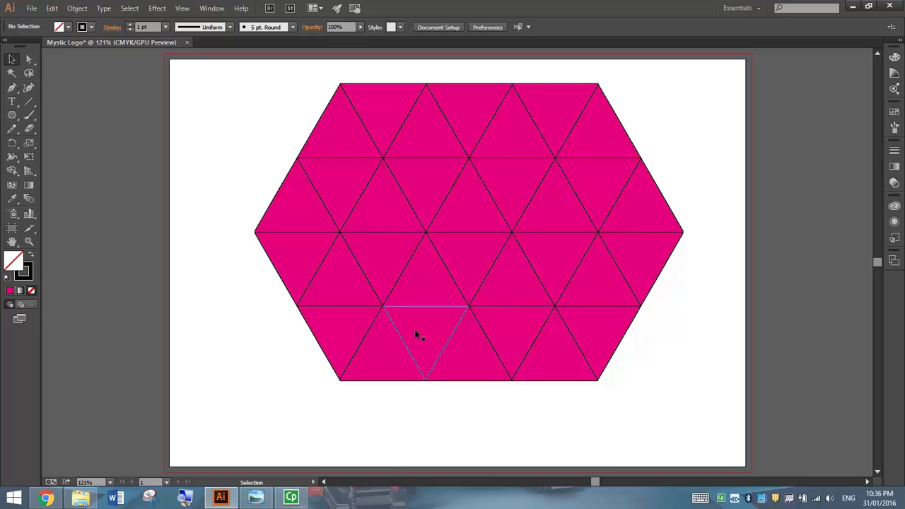
Delete the four triangles that form the M's left diagonal gap, from the lower edge up to the second row.
left_click(433, 332)
key("Delete")
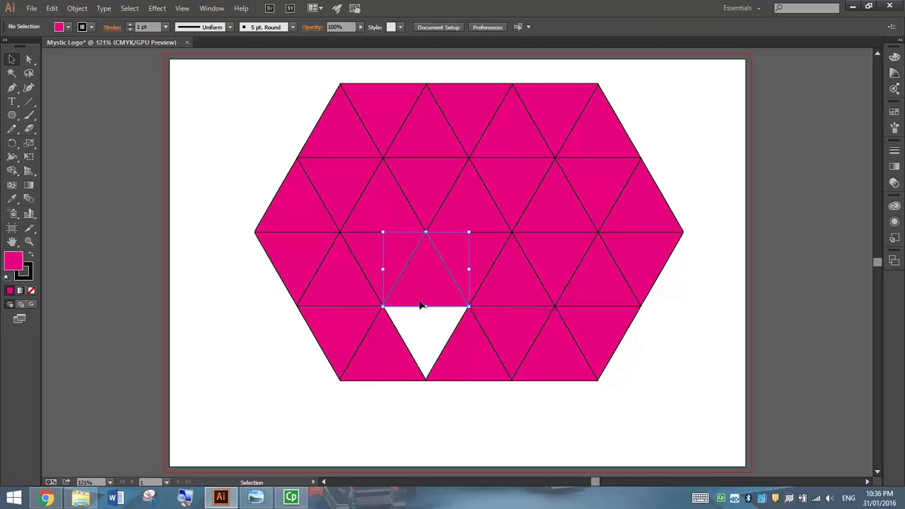
left_click(419, 305)
key("Delete")
left_click(387, 274)
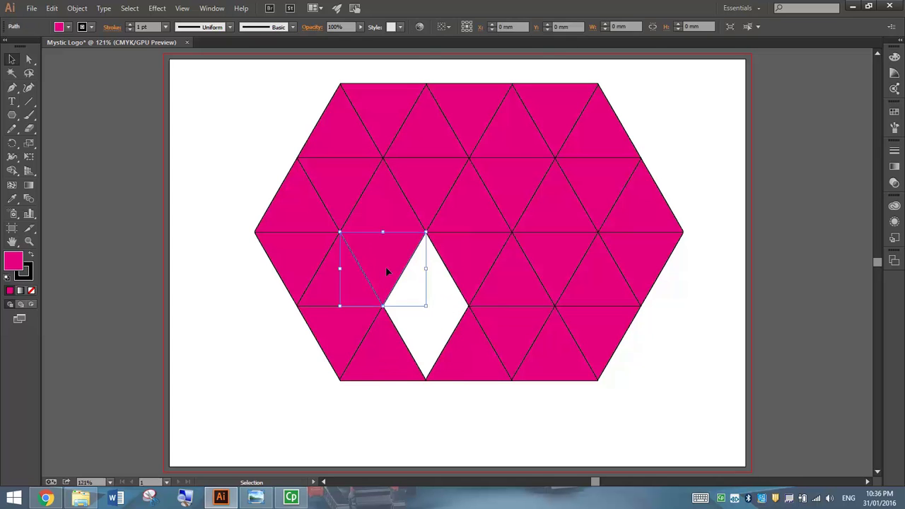
key("Delete")
left_click(377, 216)
key("Delete")
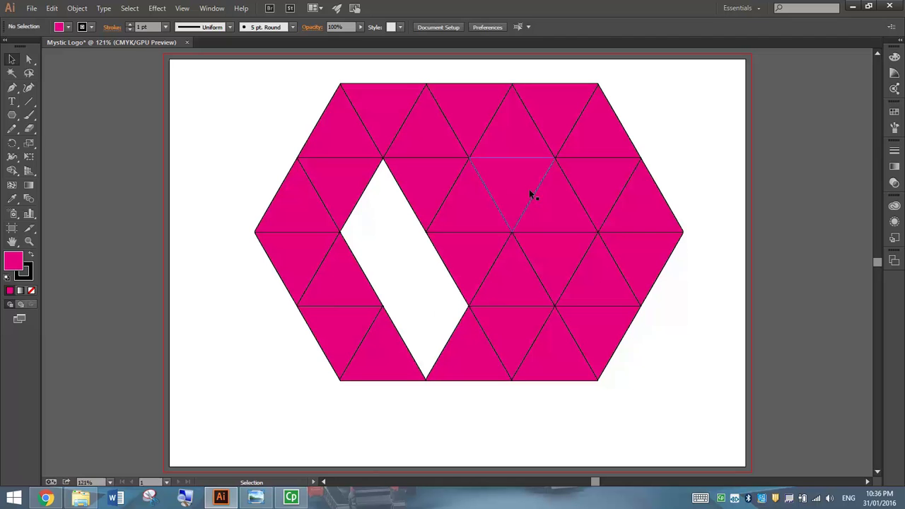
Delete the four mirrored triangles that form the M's right diagonal gap.
left_click(594, 174)
left_click(547, 207)
key("Delete")
left_click(538, 255)
key("Delete")
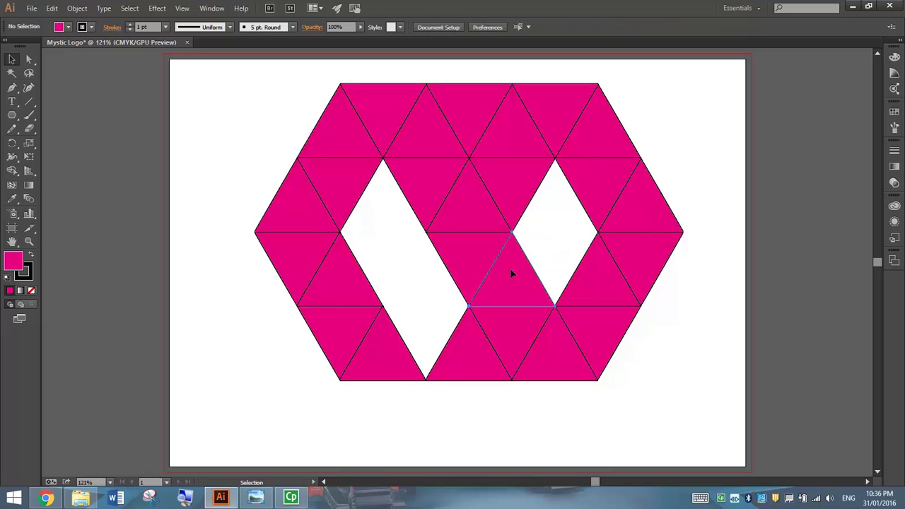
left_click(511, 268)
key("Delete")
left_click(499, 312)
key("Delete")
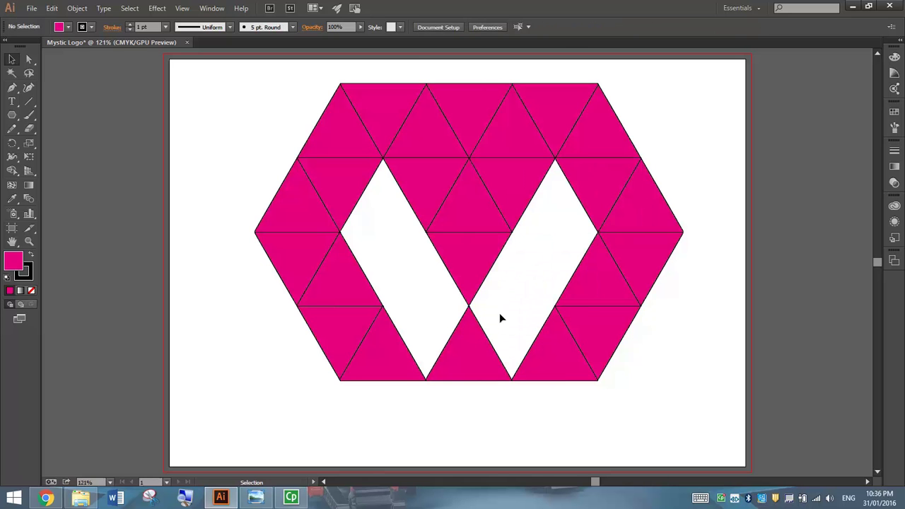
Delete the centre triangle on the lower edge and the centre triangle on the upper edge to finish the M.
left_click(473, 339)
key("Delete")
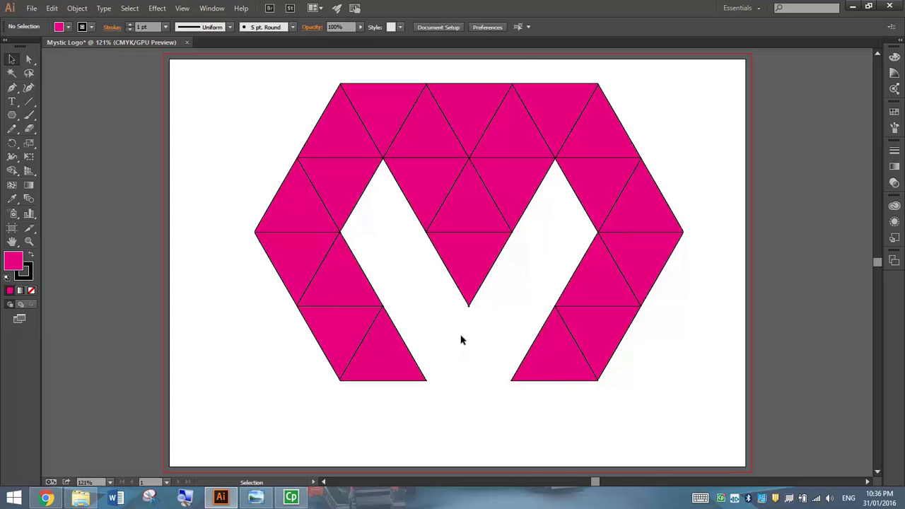
left_click(459, 99)
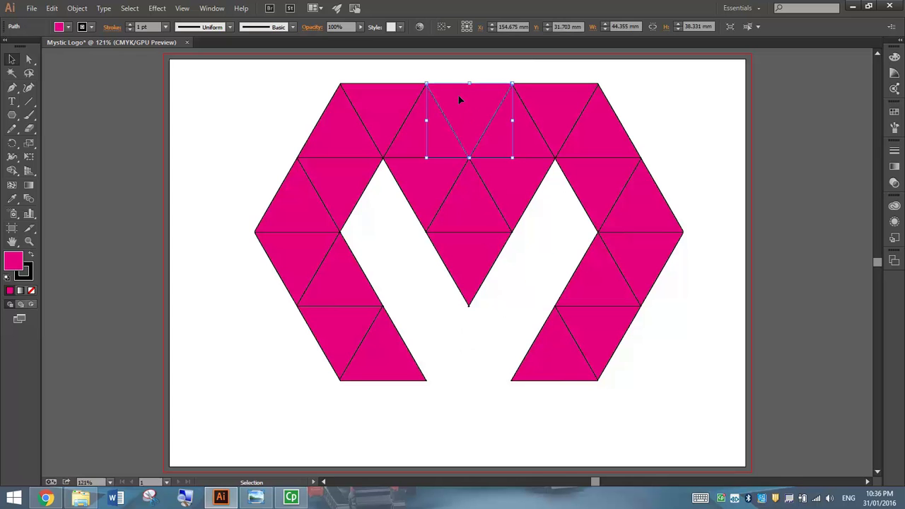
key("Delete")
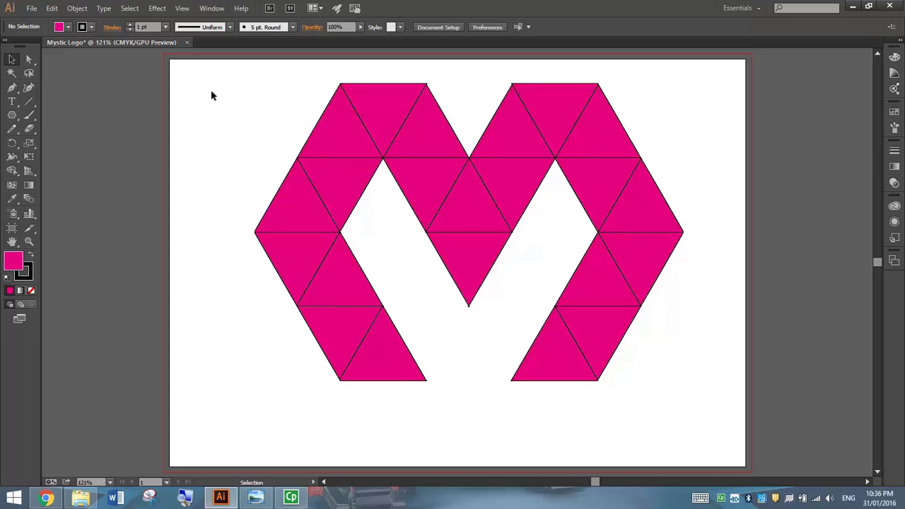
Widen the whole M slightly about its centre, keeping its height.
left_click_drag(202, 67, 706, 402)
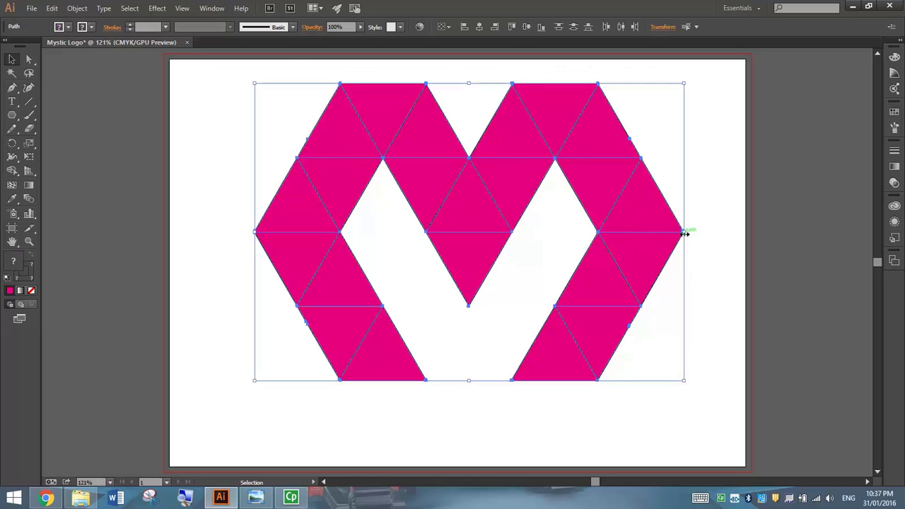
left_click_drag(685, 232, 718, 232)
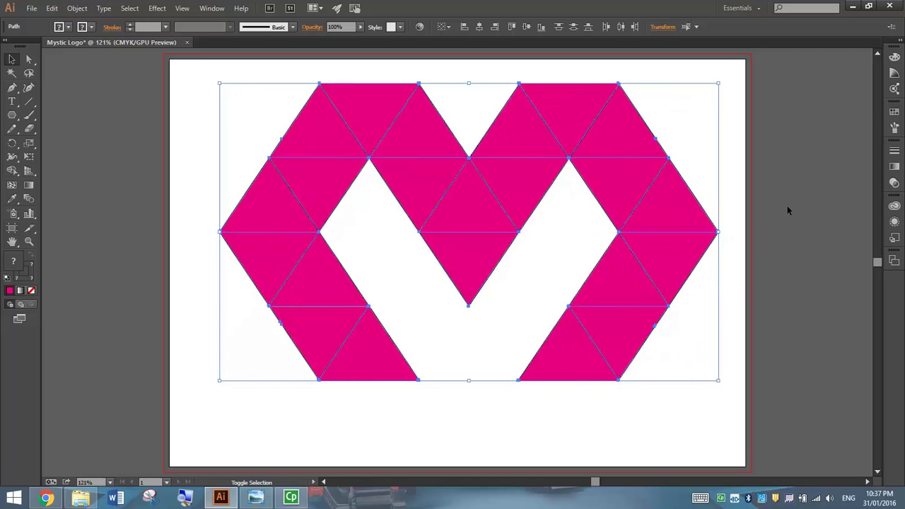
left_click(779, 192)
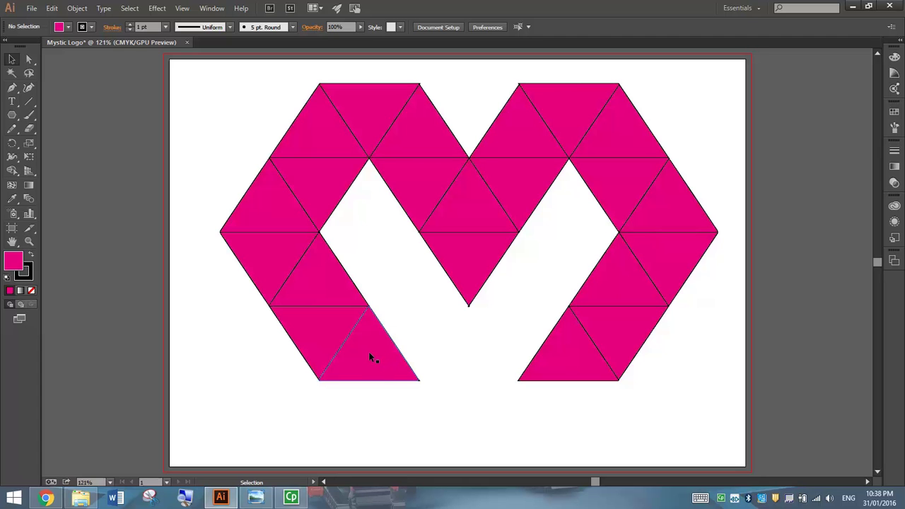
Select the M's triangles one by one, from the left leg through the centre to the right leg.
left_click(309, 337)
left_click(323, 300, "shift")
left_click(268, 240, "shift")
left_click(276, 208, "shift")
left_click(305, 186, "shift")
left_click(330, 140, "shift")
left_click(367, 118, "shift")
left_click(411, 130, "shift")
left_click(414, 170, "shift")
left_click(452, 212, "shift")
left_click(460, 247, "shift")
left_click(561, 115, "shift")
left_click(616, 130, "shift")
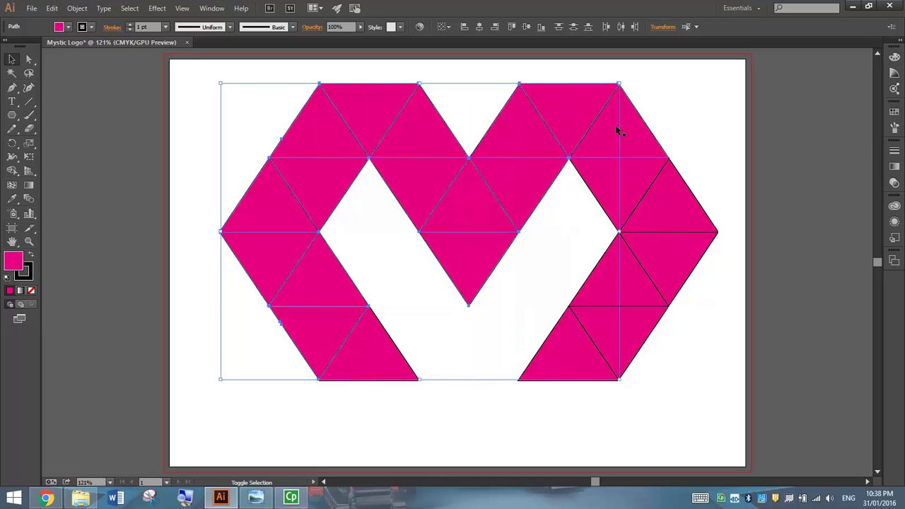
left_click(633, 181, "shift")
left_click(663, 207, "shift")
left_click(665, 244, "shift")
left_click(624, 273, "shift")
left_click(611, 323, "shift")
left_click(570, 356, "shift")
Move all the M's triangles off the artboard's right side and delete the tiny stray fragments left behind.
left_click_drag(253, 212, 730, 203)
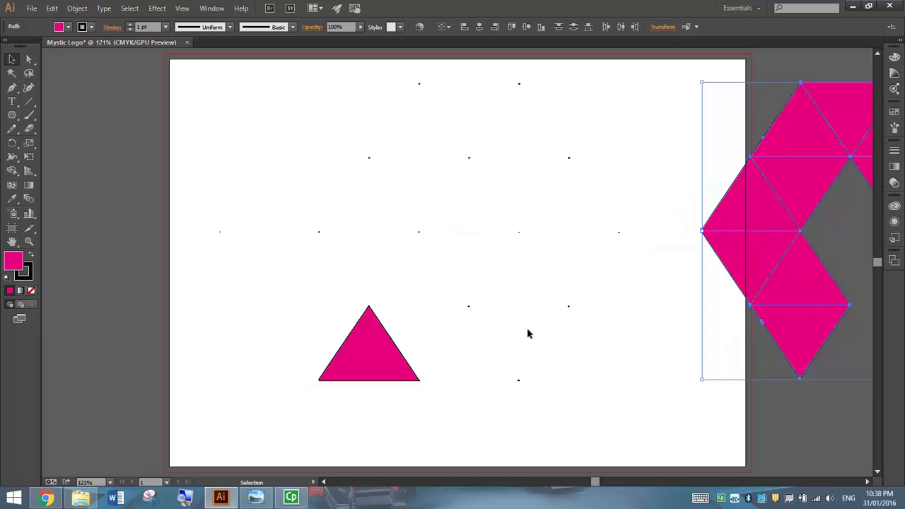
key("ctrl+z")
left_click_drag(310, 326, 810, 317)
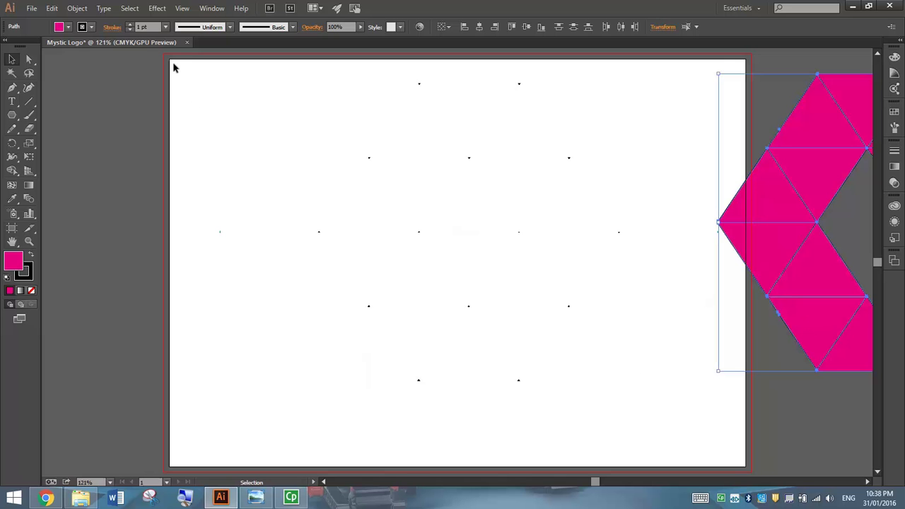
left_click_drag(167, 59, 693, 424)
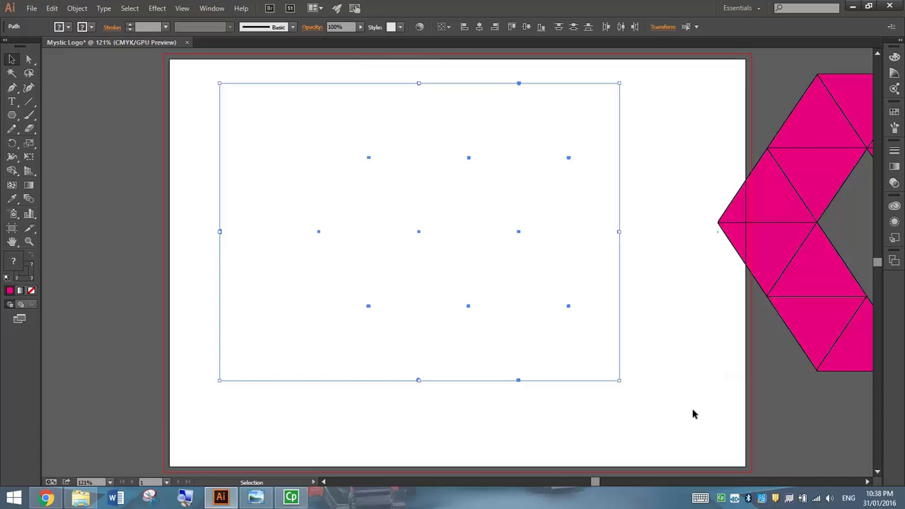
key("Delete")
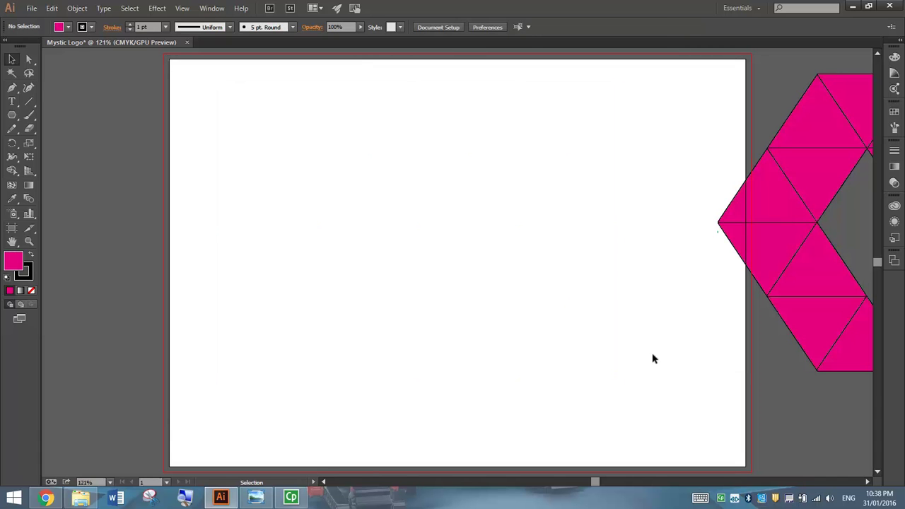
Move the whole M back onto the artboard, centred horizontally near its upper edge, and deselect it.
left_click(770, 226)
left_click_drag(784, 195, 277, 204)
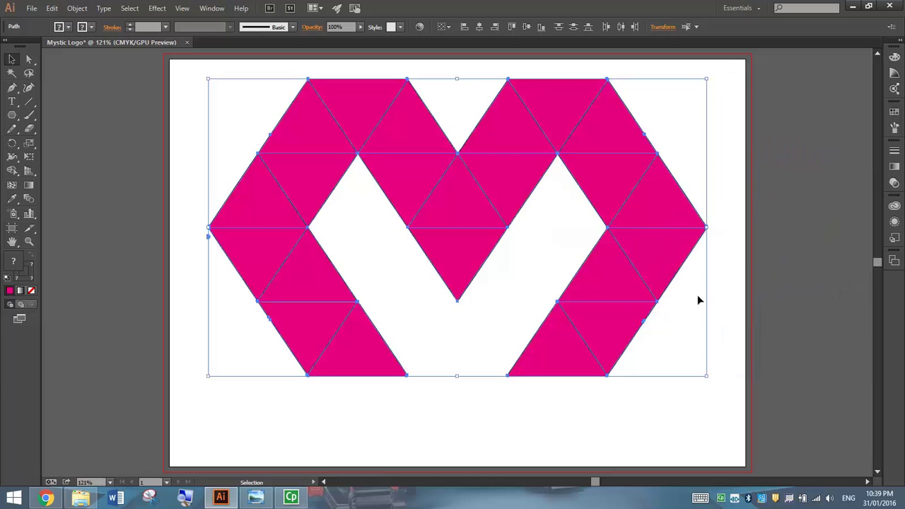
left_click(732, 285)
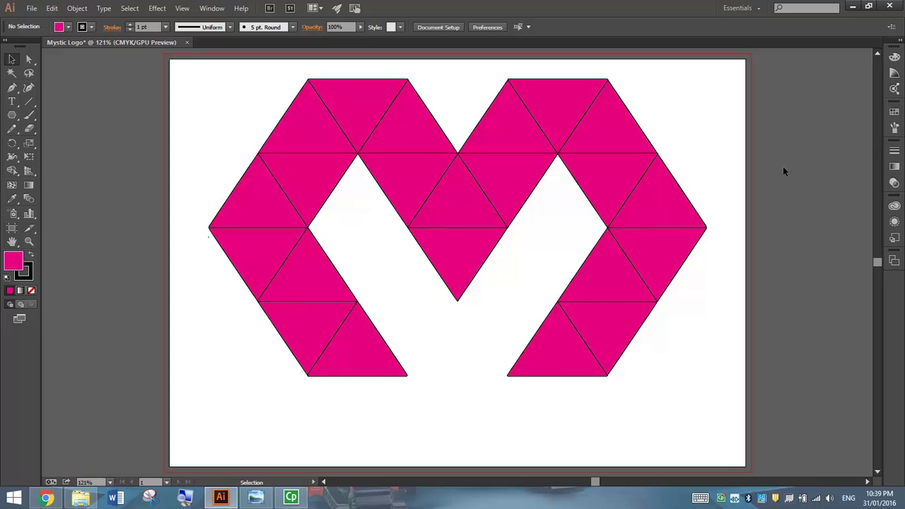
Open the Color Guide, look through the harmony rules and choose the Pentagram harmony.
left_click(894, 75)
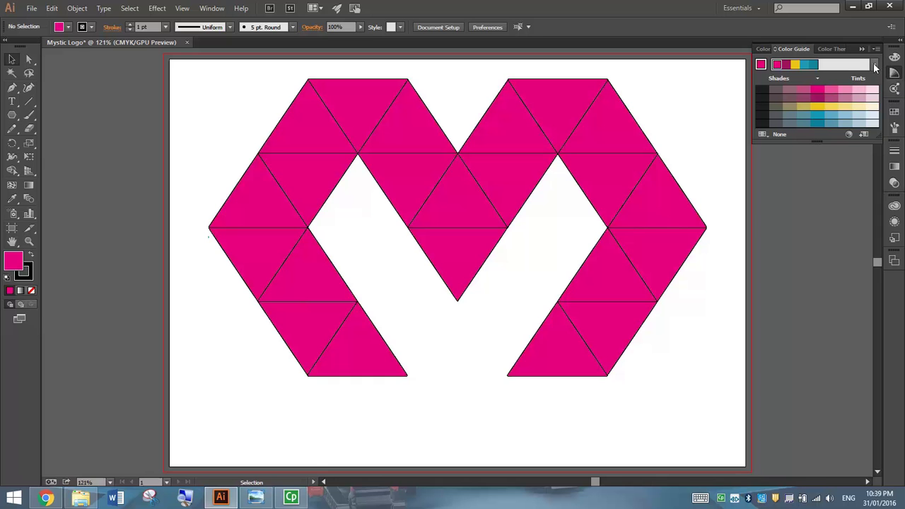
left_click(873, 66)
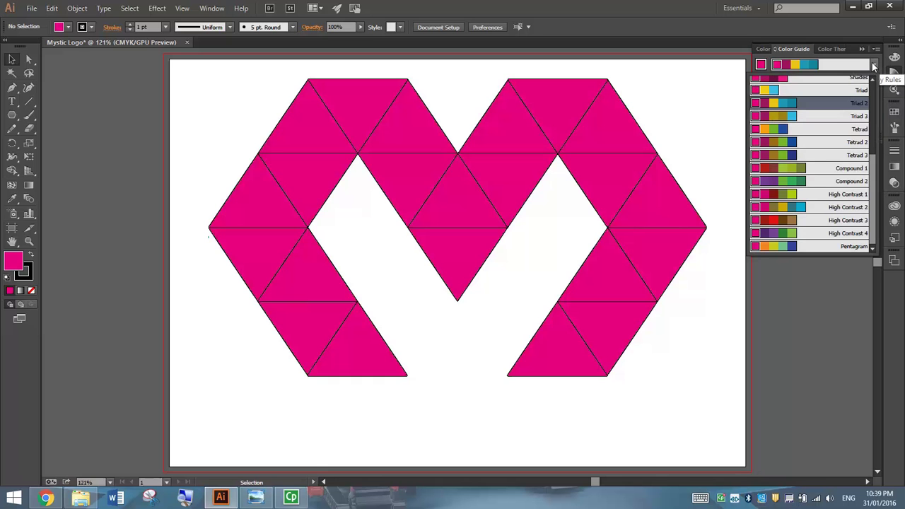
left_click(874, 66)
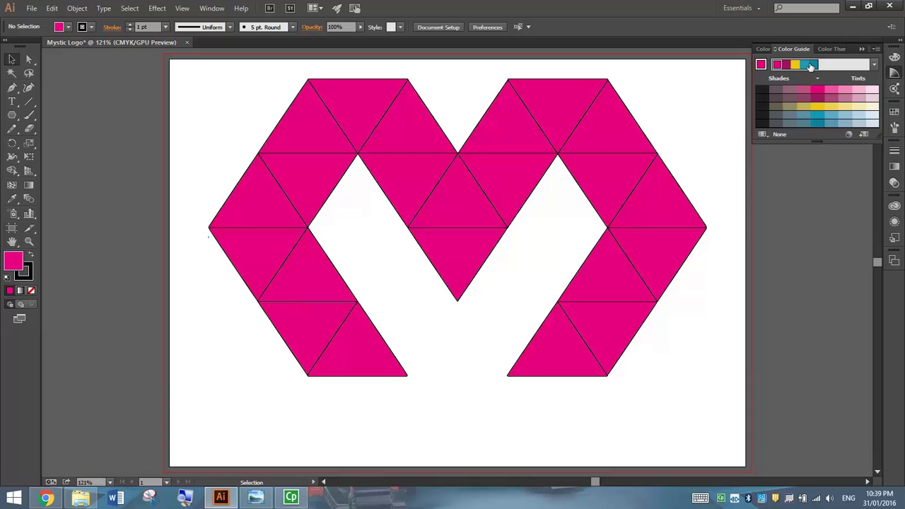
left_click(875, 66)
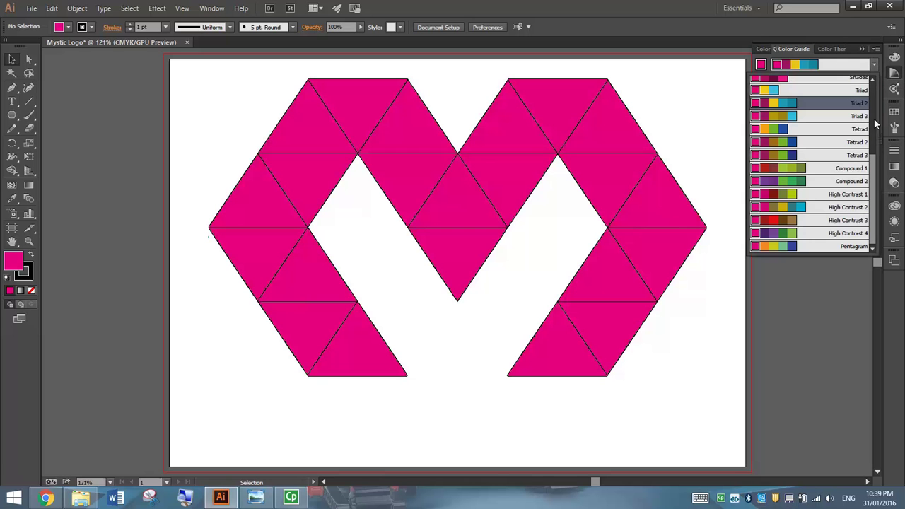
left_click_drag(874, 177, 864, 94)
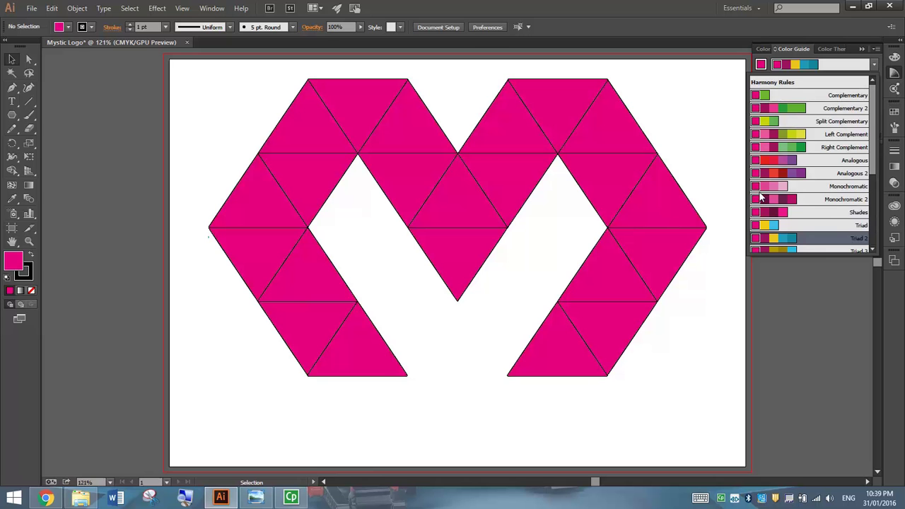
left_click_drag(873, 94, 876, 180)
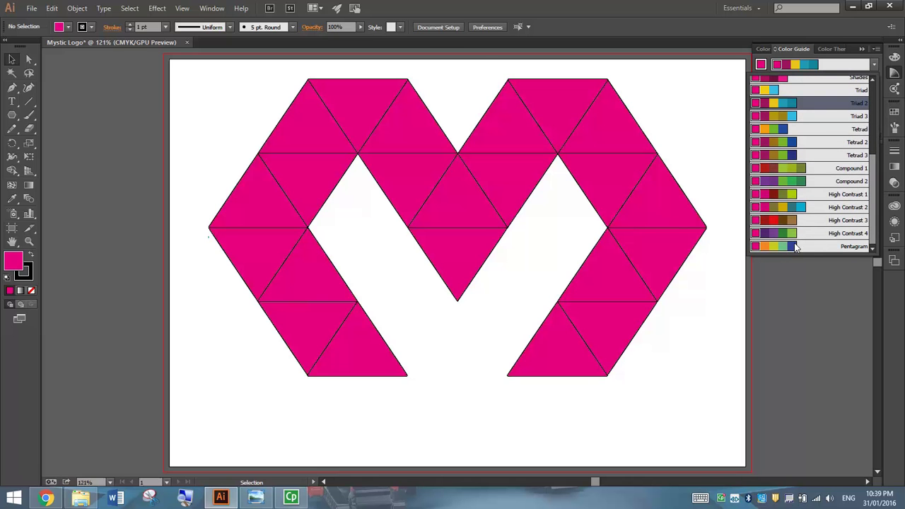
left_click(826, 247)
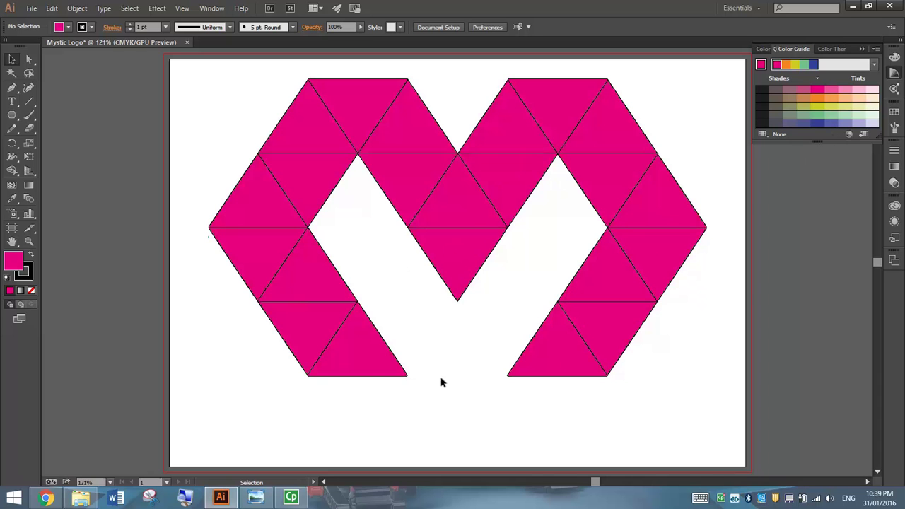
Fill the two inner triangles at the feet of the M with light pink and the two outer ones with light orange.
left_click(364, 350)
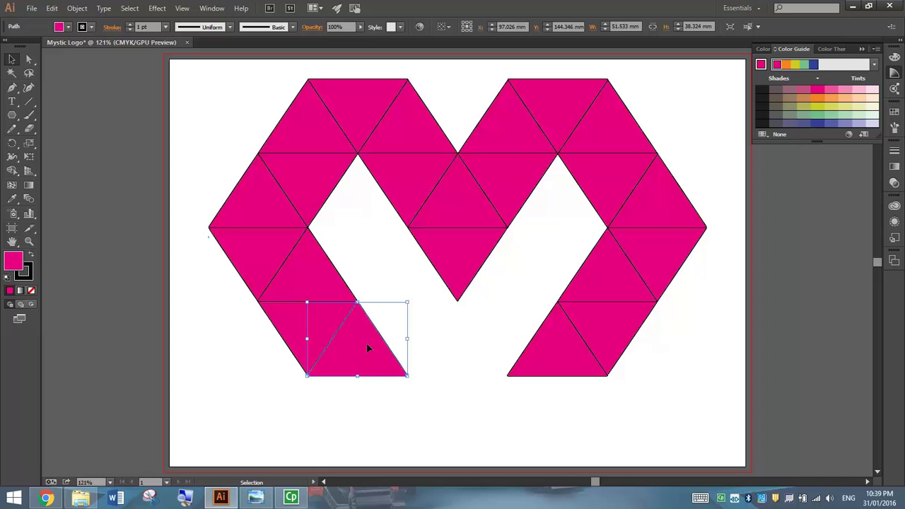
left_click(556, 344, "shift")
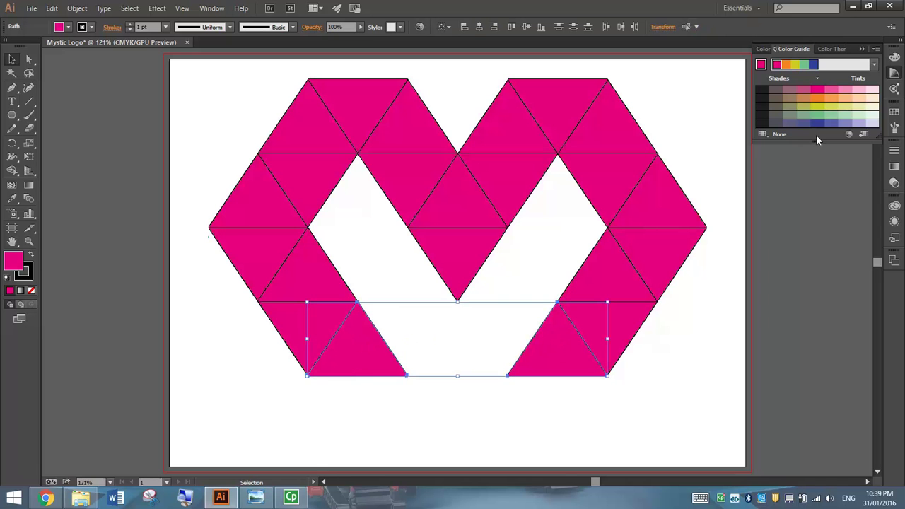
left_click(831, 91)
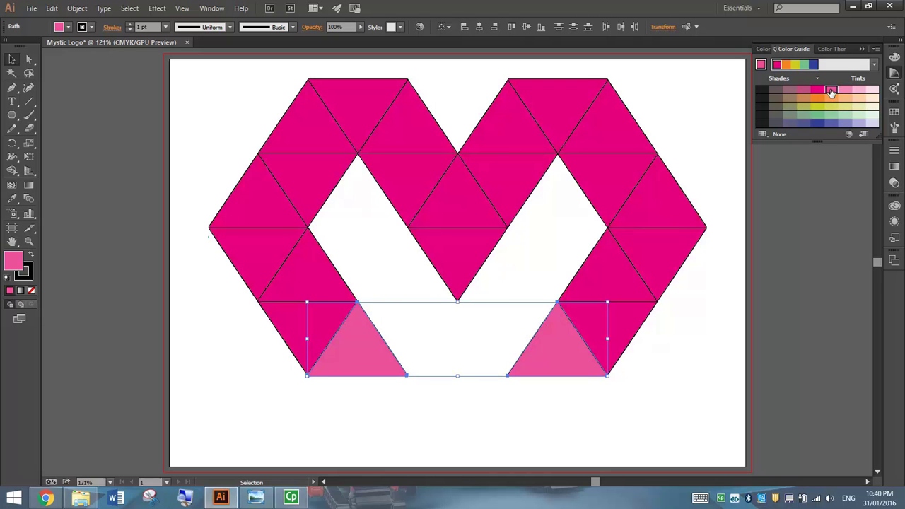
left_click(620, 327, "shift")
left_click(313, 328, "shift")
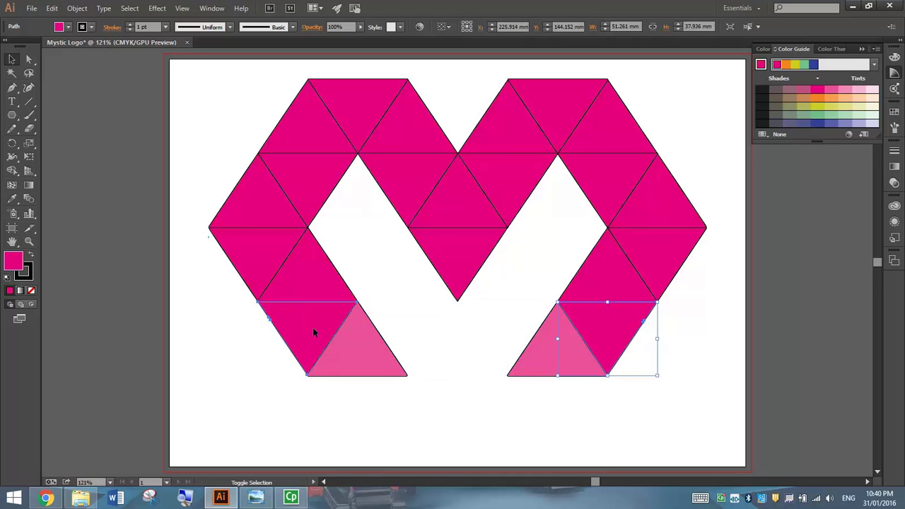
left_click(831, 98)
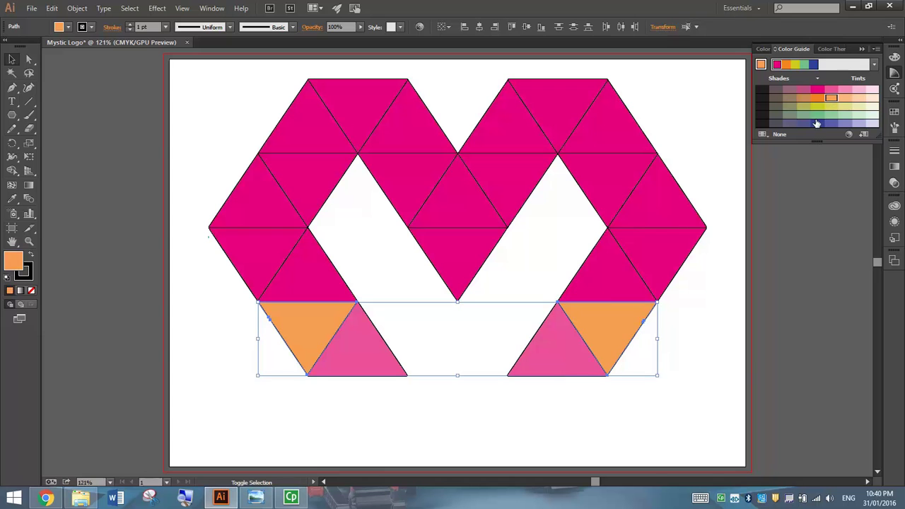
Fill the inner triangles of the row above the feet with light yellow-green and the outer ones with light green.
left_click(594, 260)
left_click(337, 267, "shift")
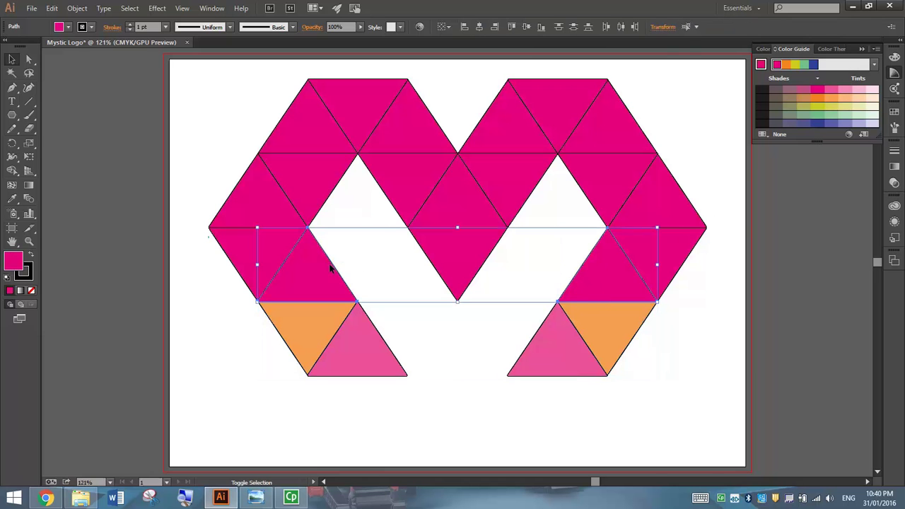
left_click(817, 106)
left_click(823, 107)
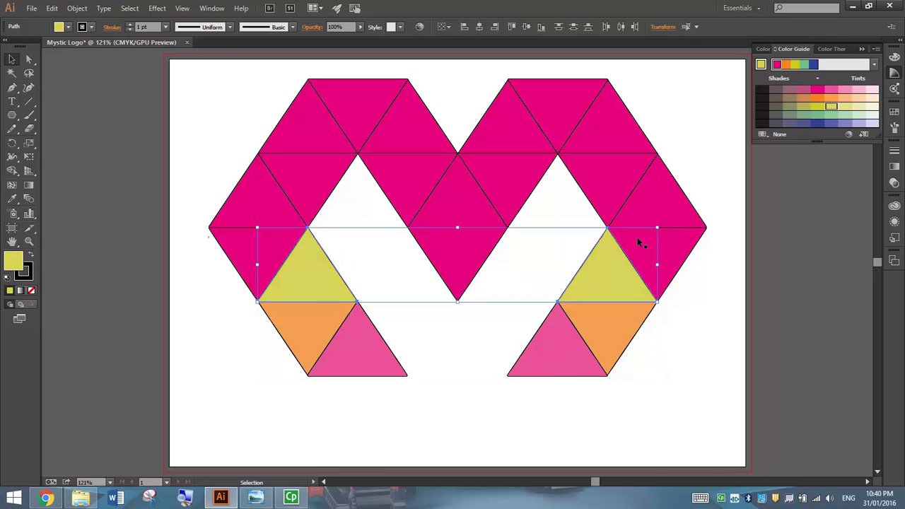
left_click(673, 245)
left_click(256, 252, "shift")
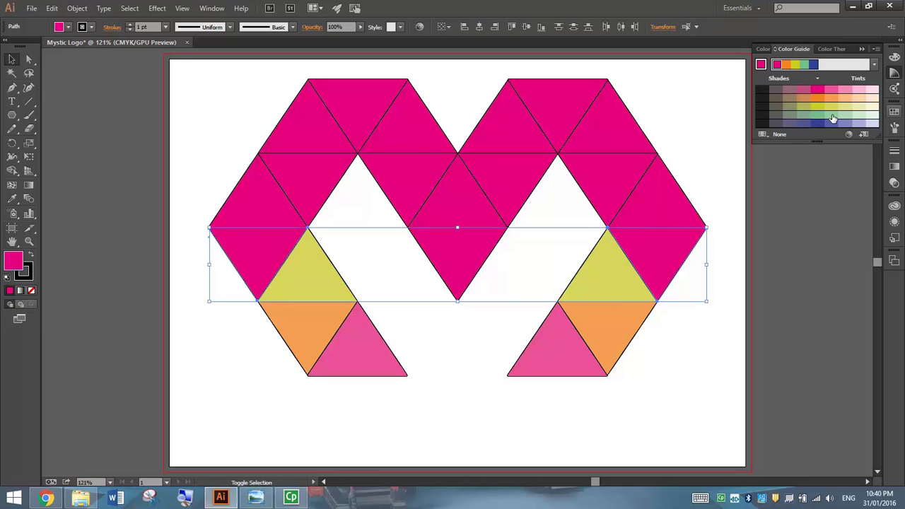
left_click(830, 114)
Fill the outermost triangles of the second row from the top with light blue and their inner neighbours with light green.
left_click(686, 191)
left_click(262, 202, "shift")
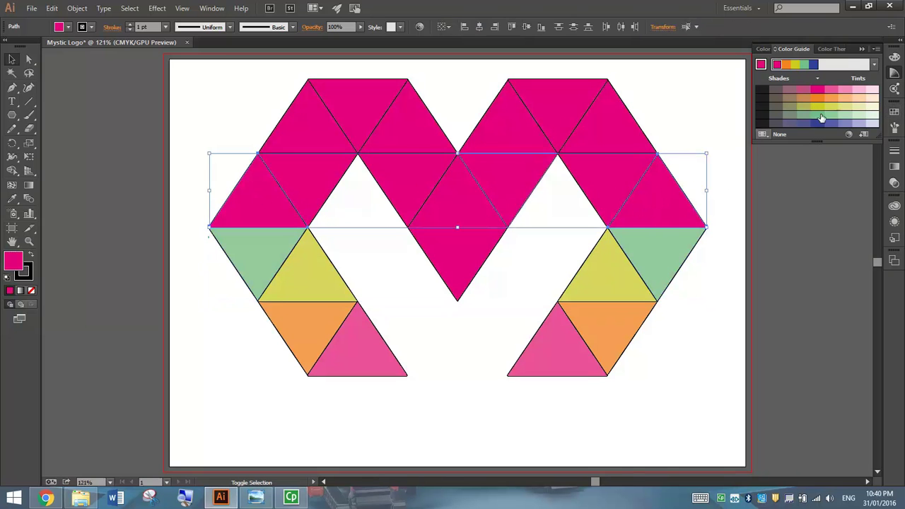
left_click(831, 124)
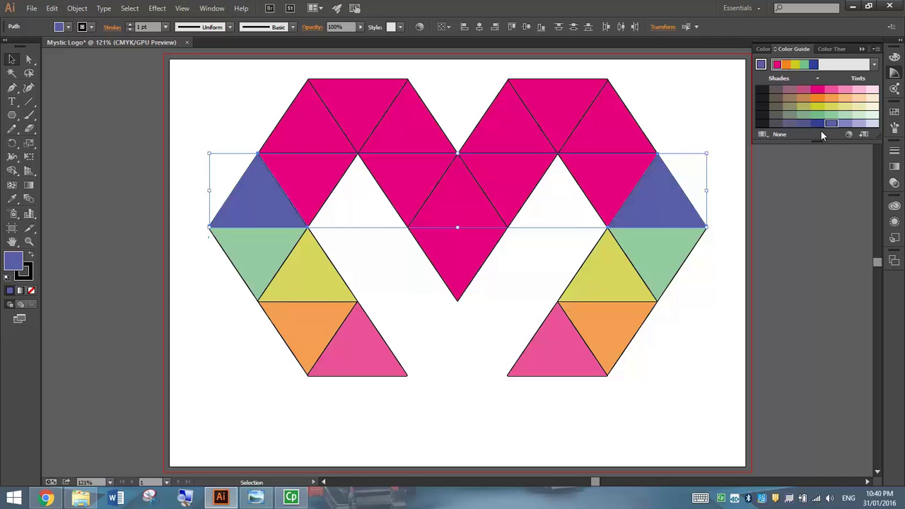
left_click(309, 180)
left_click(604, 185, "shift")
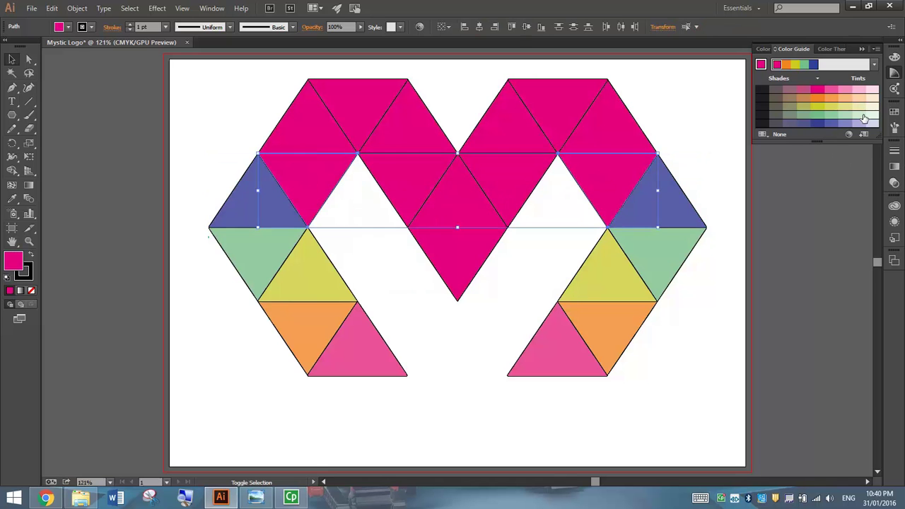
left_click(831, 117)
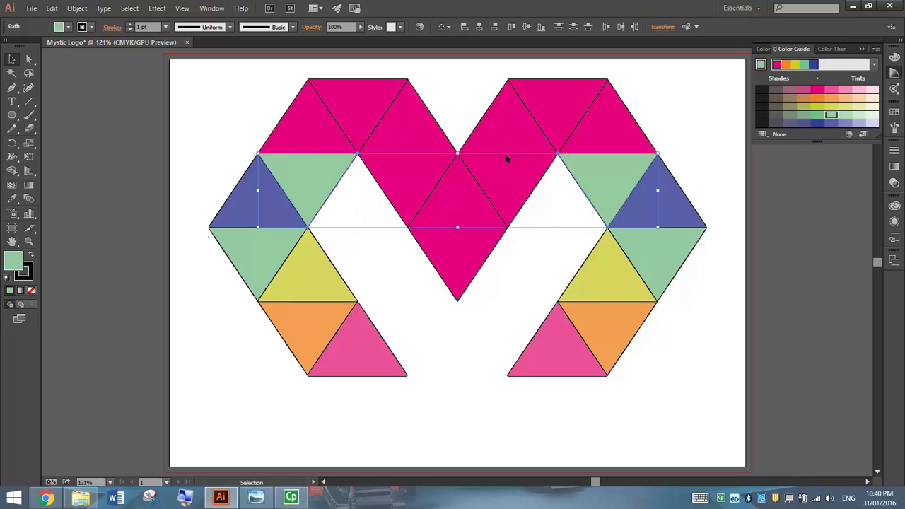
Fill the outer triangles of the M's top row with light yellow-green and the inverted triangles beside them with light orange.
left_click(323, 137)
left_click(608, 129, "shift")
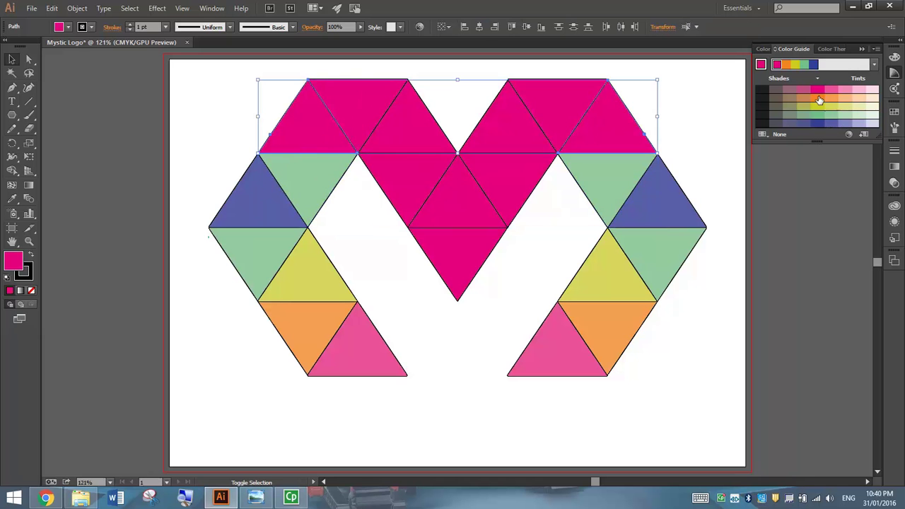
left_click(831, 106)
left_click(360, 107)
left_click(527, 99, "shift")
left_click(832, 99)
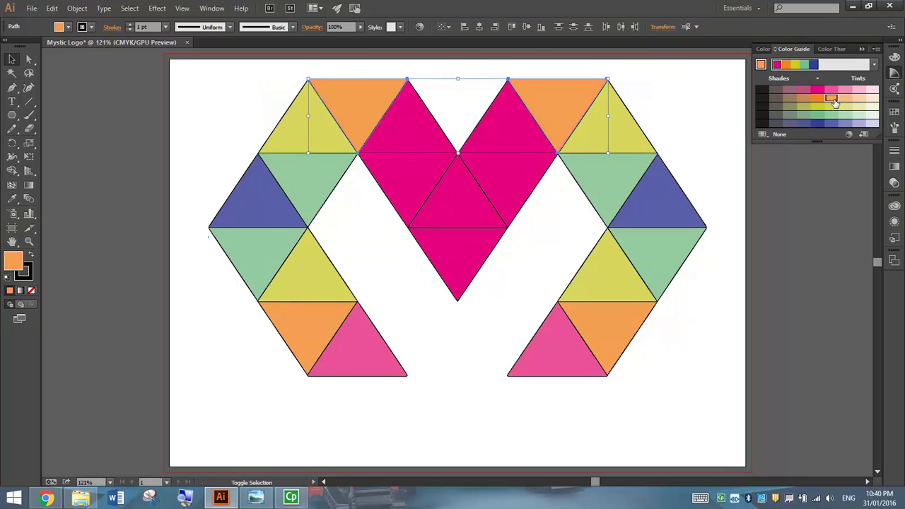
Fill the two innermost top-row triangles with light pink and the two inverted triangles directly below them with light orange.
left_click(415, 121)
left_click(503, 123, "shift")
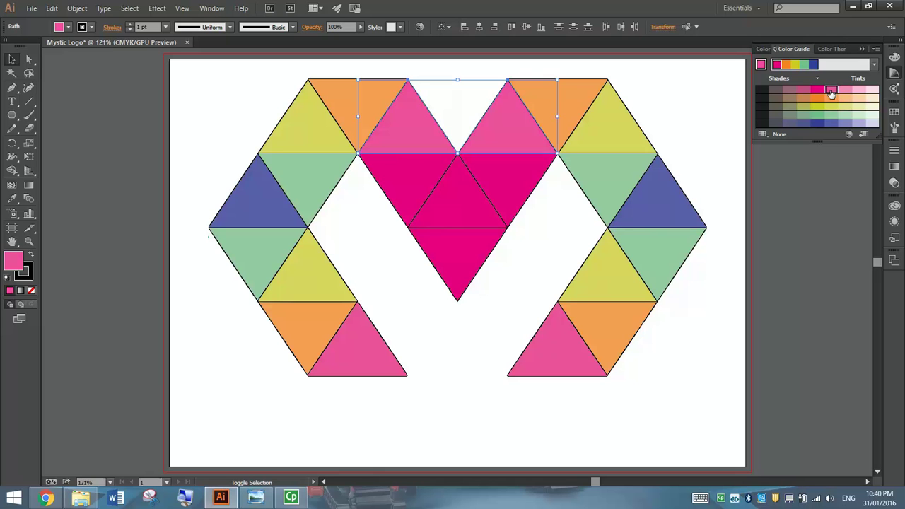
left_click(415, 184)
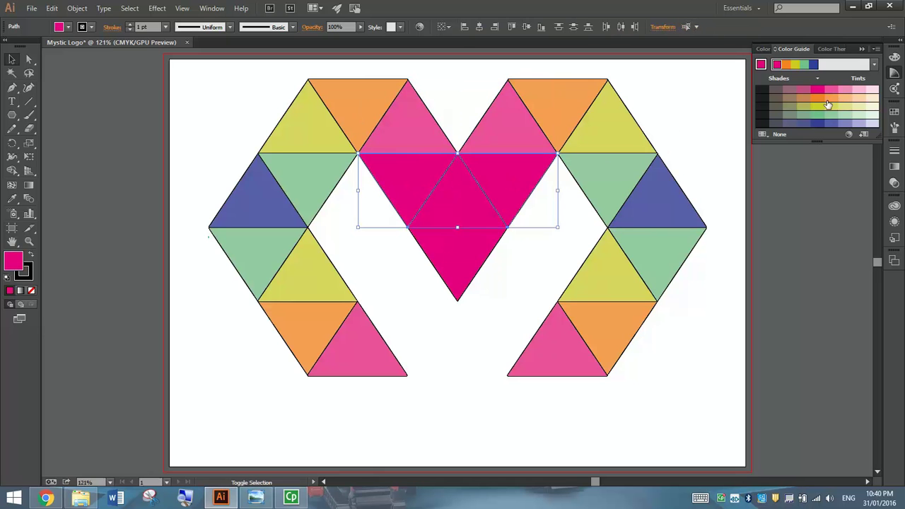
left_click(838, 98)
Fill the central upright triangle with light yellow-green and the inverted centre tip with light green, then close the Color Guide.
left_click(468, 208)
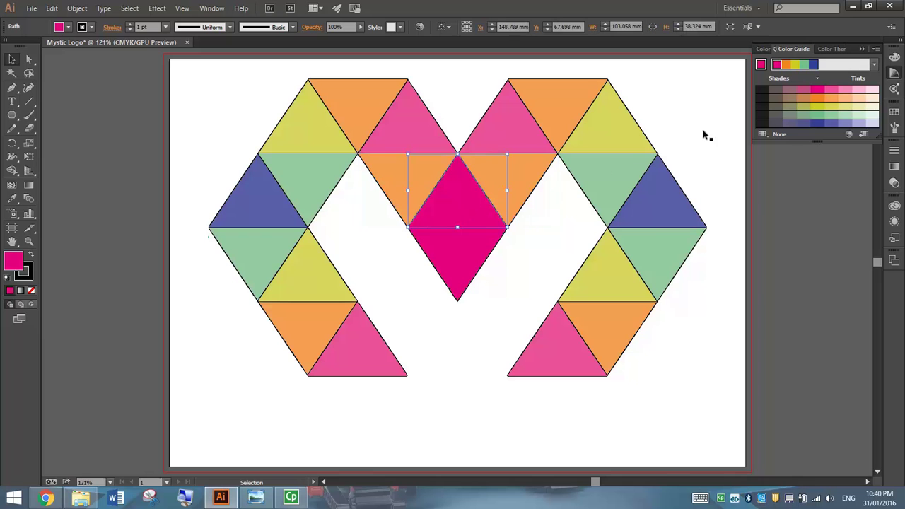
left_click(826, 106)
left_click(495, 238)
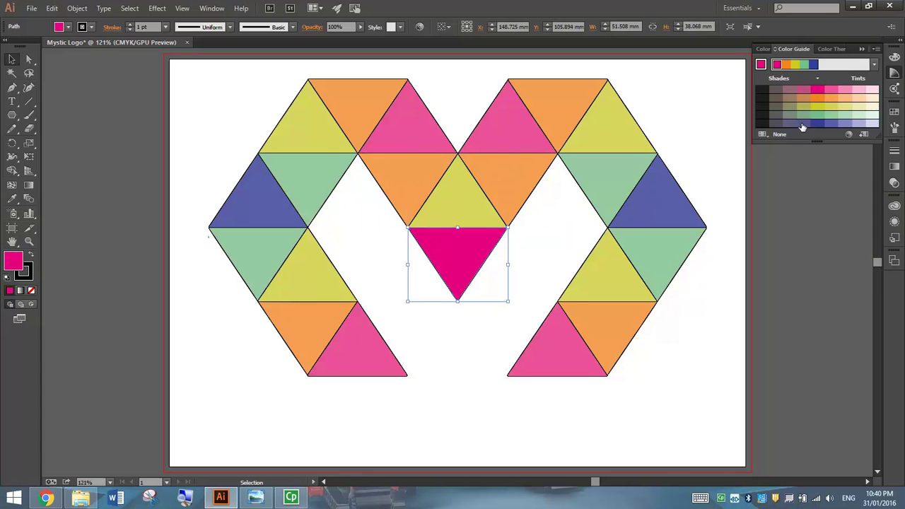
left_click(828, 115)
left_click(889, 79)
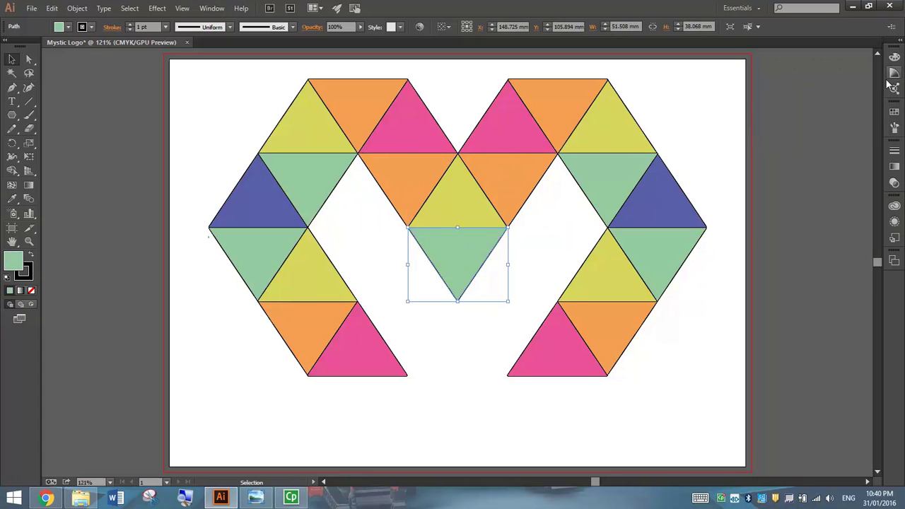
left_click(728, 111)
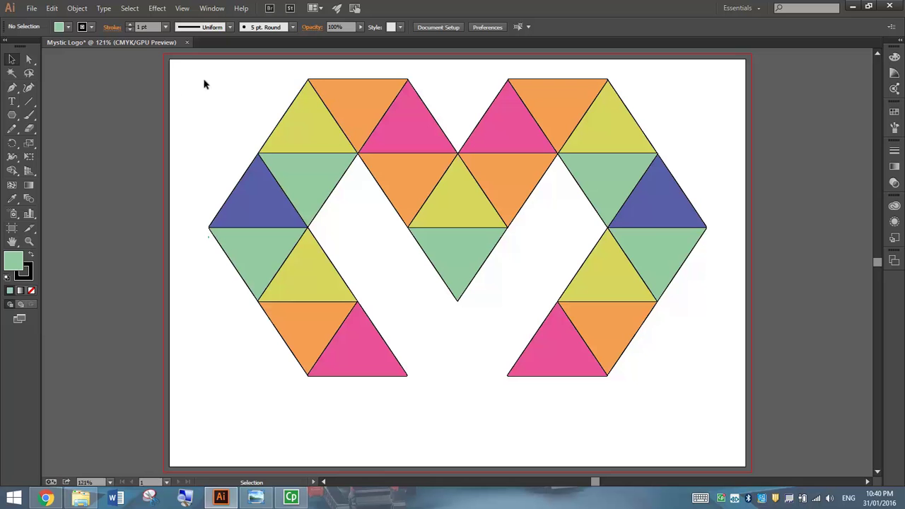
Select all the M's triangles, set their stroke to None and deselect them.
left_click_drag(176, 63, 725, 395)
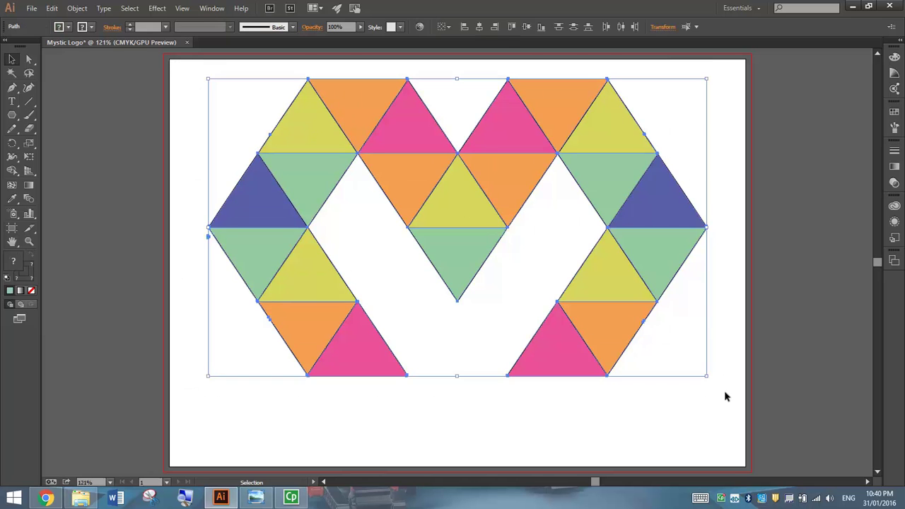
left_click(91, 27)
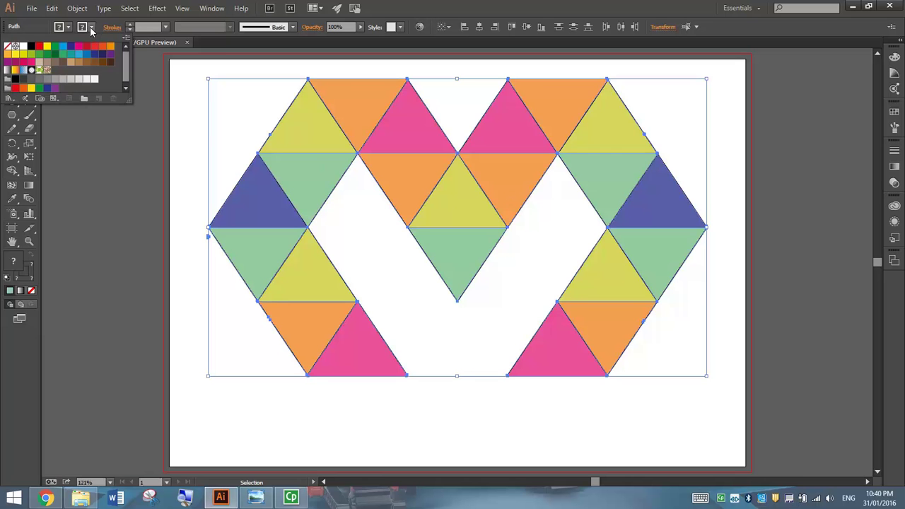
left_click(12, 48)
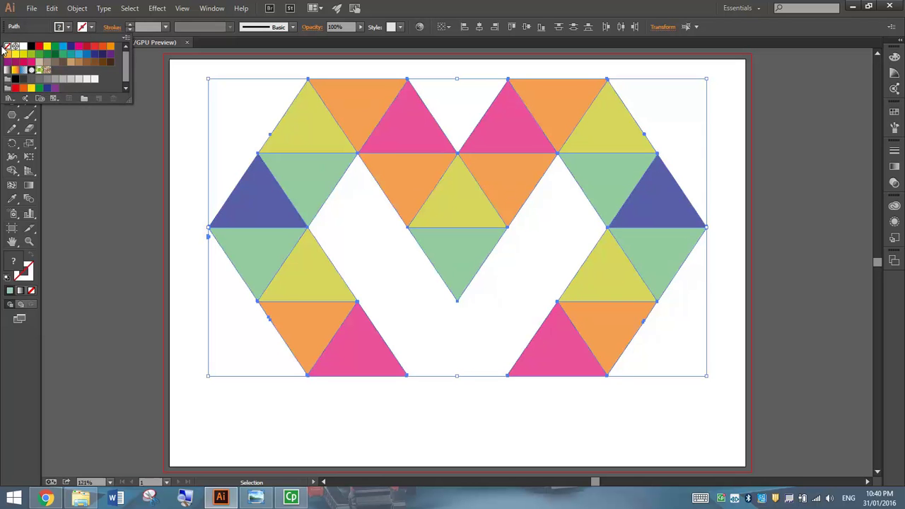
left_click(196, 82)
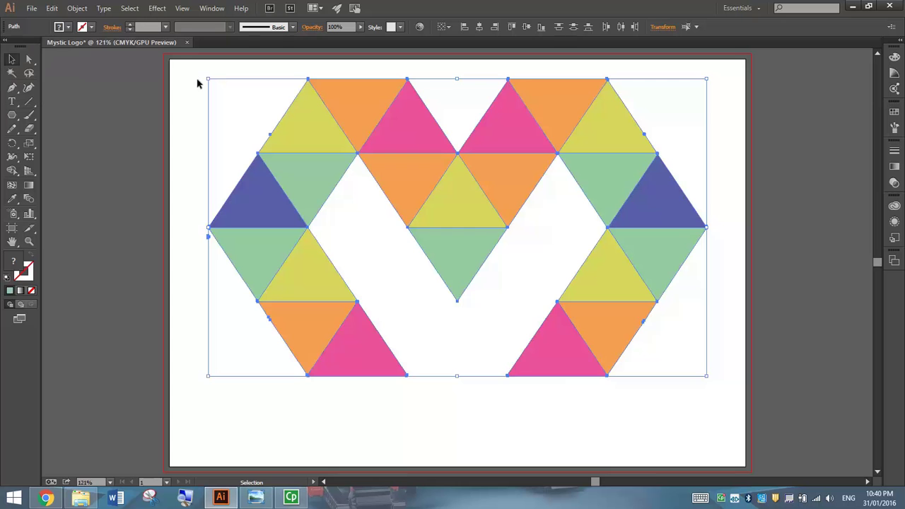
left_click(185, 79)
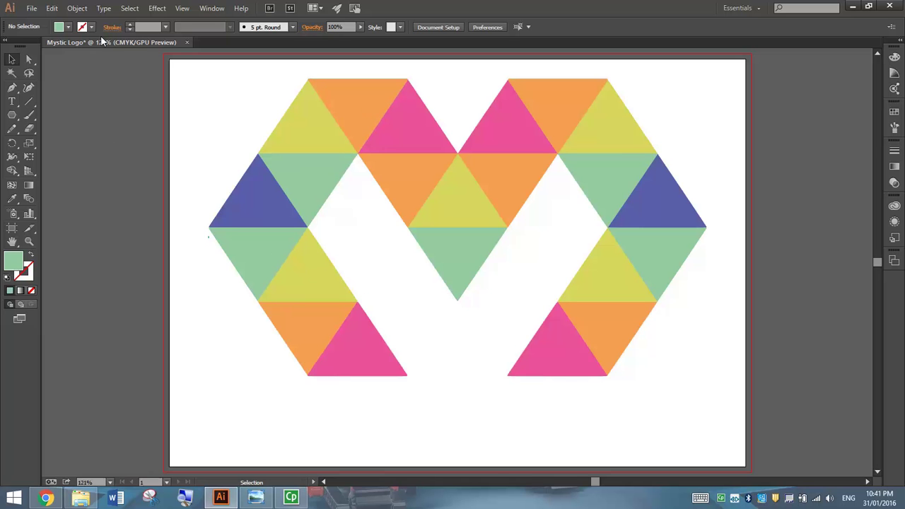
Show the rulers and place vertical guides at about 71 mm and 225 mm, aligned with the M's outer bottom corners.
left_click(182, 8)
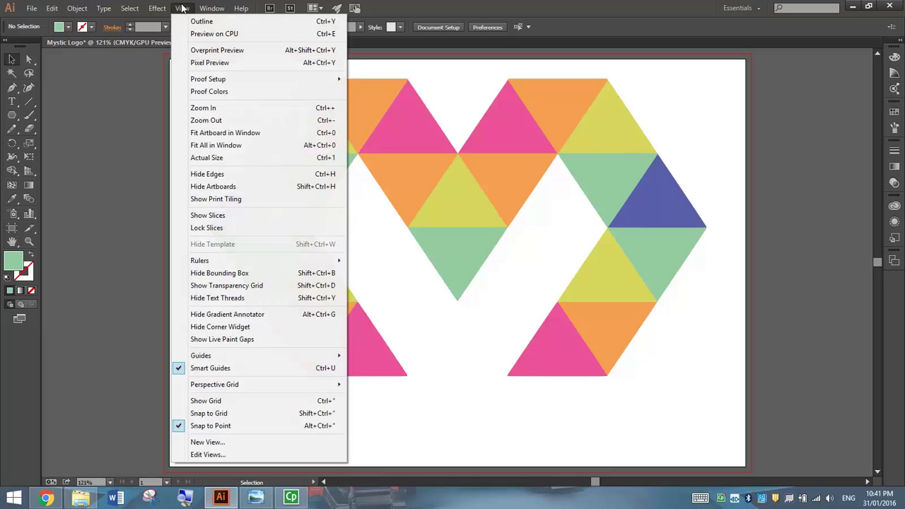
mouse_move(200, 260)
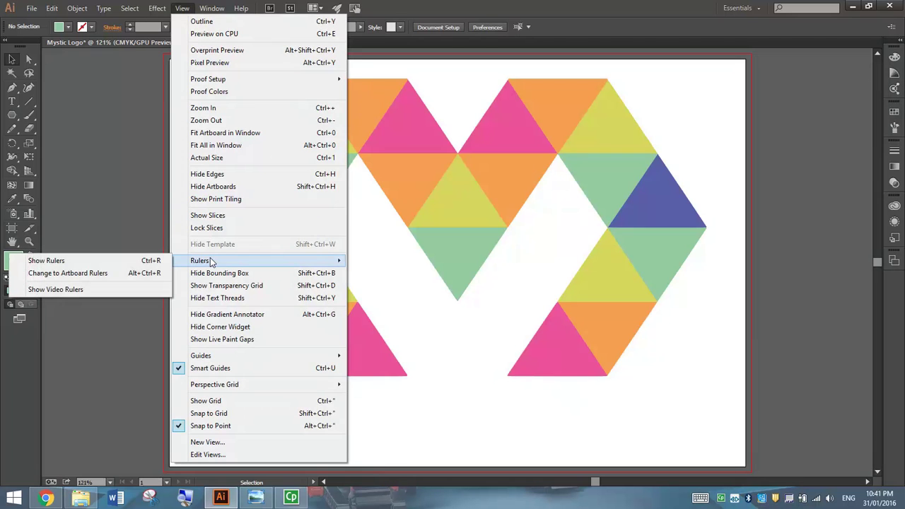
left_click(89, 261)
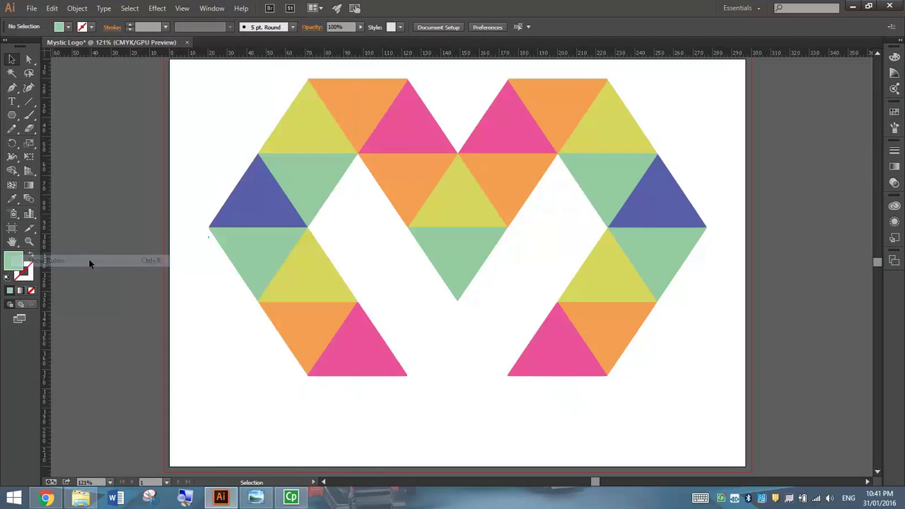
left_click_drag(45, 242, 307, 360)
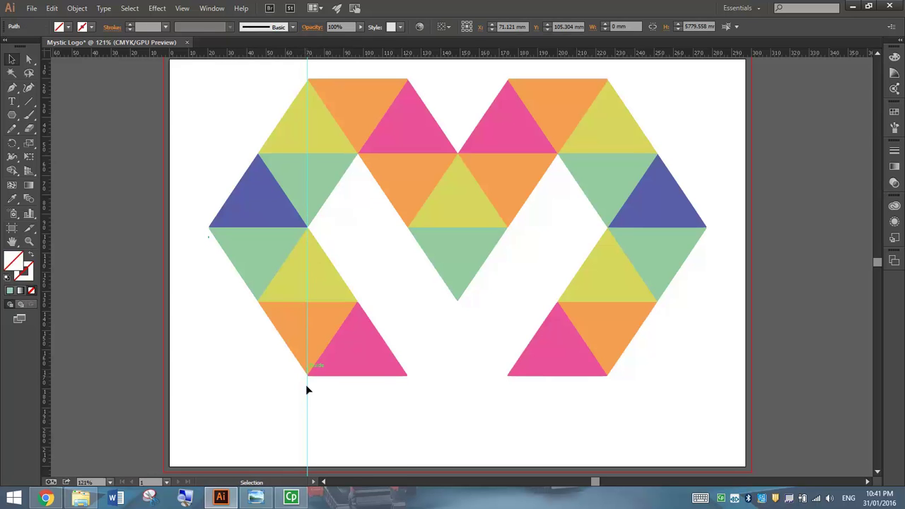
left_click_drag(44, 368, 606, 389)
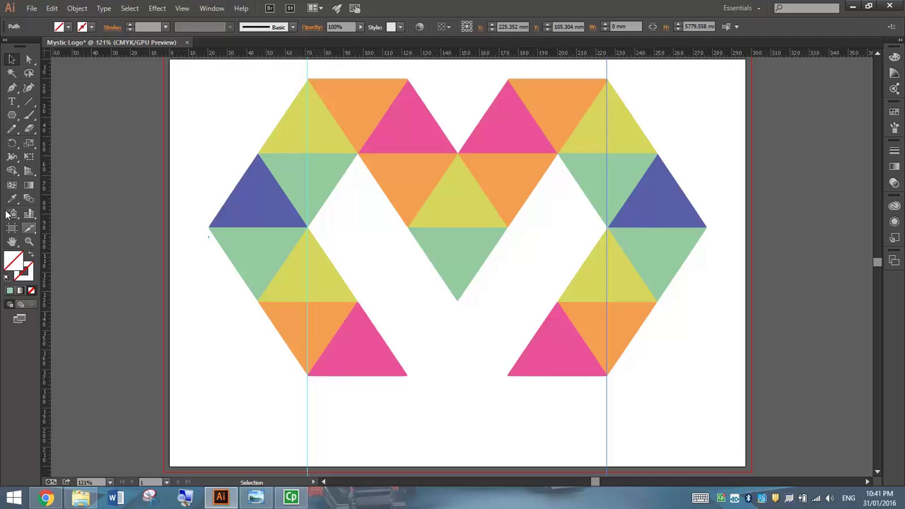
Add a text box reading MYSTIC below the M and extend it to span the two guides.
left_click(11, 101)
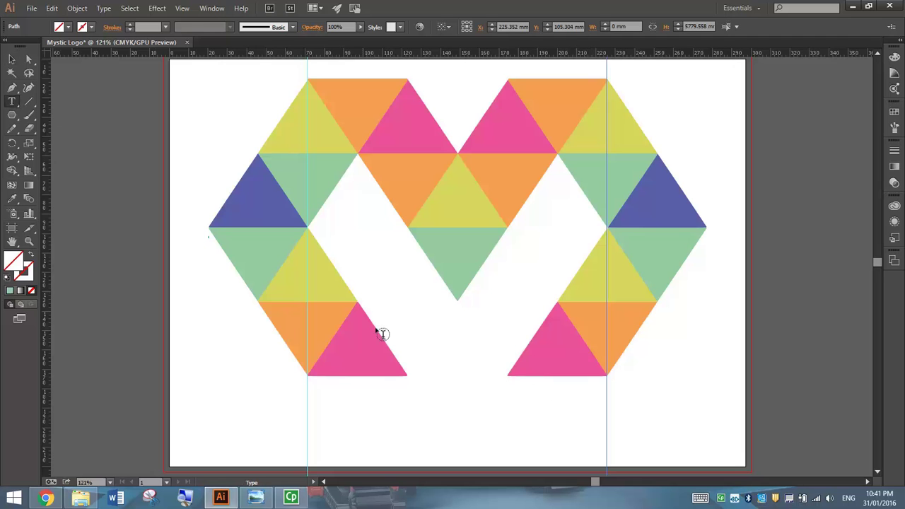
left_click_drag(326, 395, 606, 419)
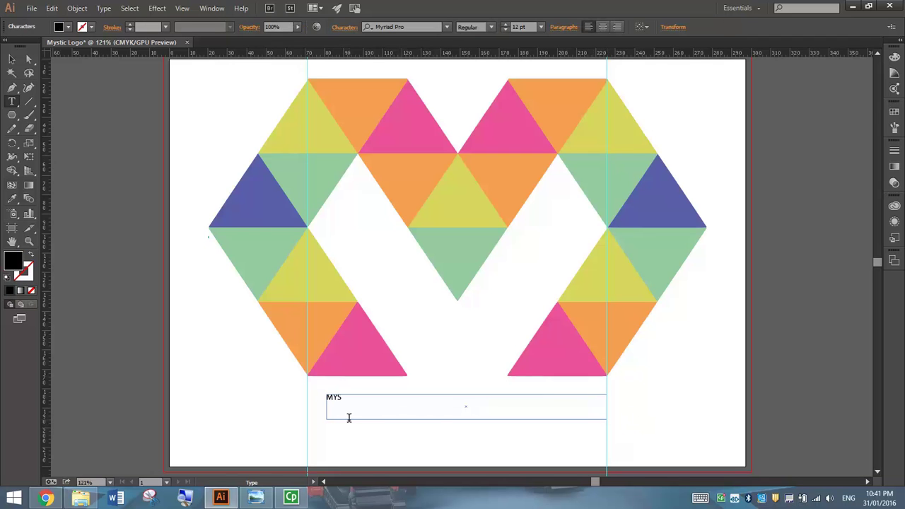
left_click(11, 58)
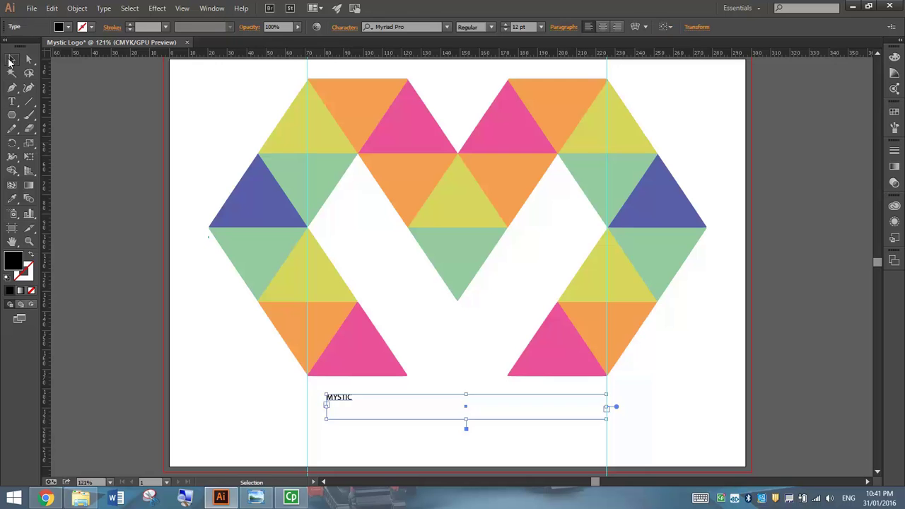
left_click_drag(325, 409, 308, 409)
Select the word MYSTIC and set its font size to 18 pt.
key("t")
left_click(322, 399)
double_click(336, 401)
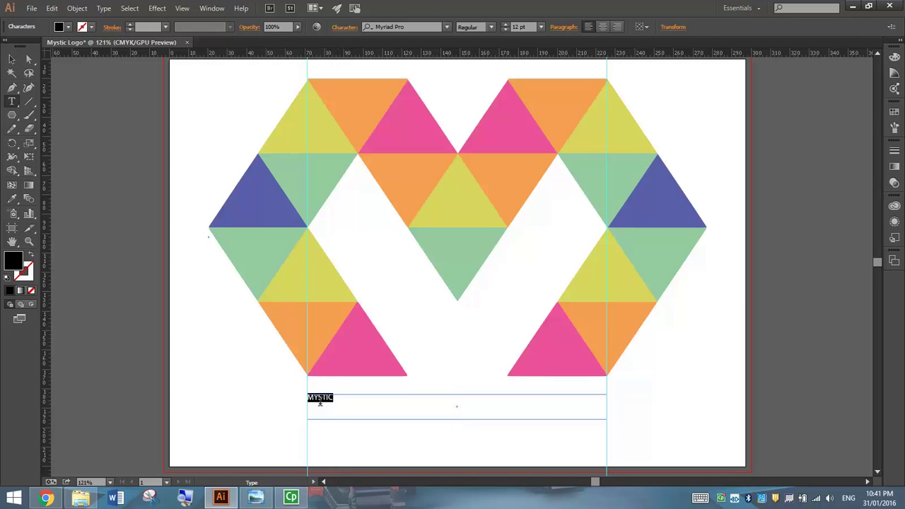
left_click(541, 27)
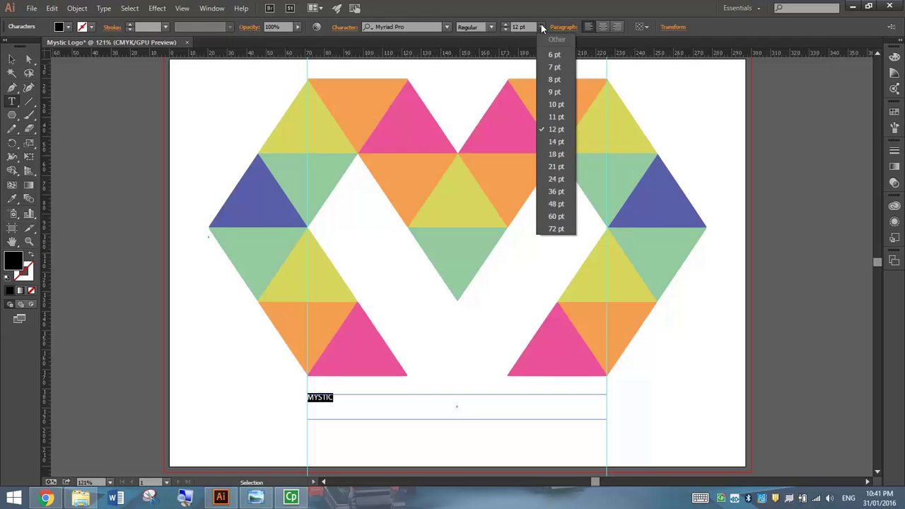
left_click(558, 142)
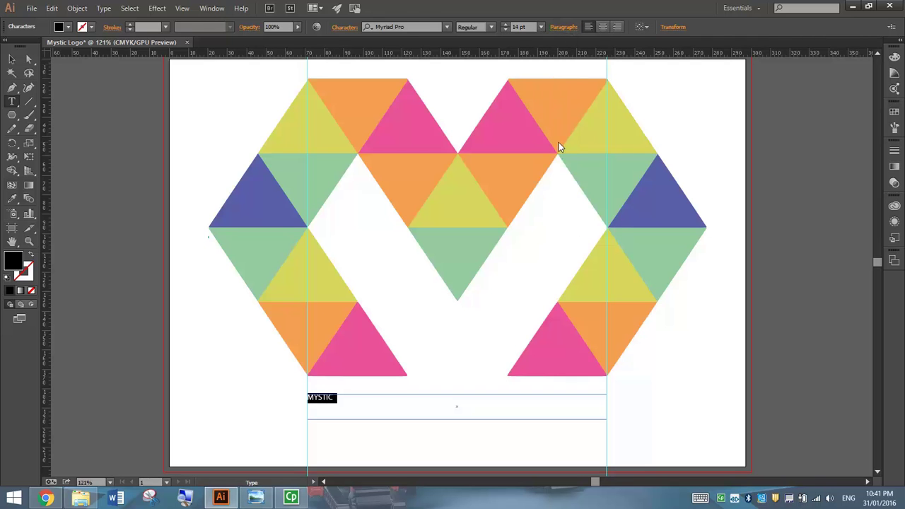
left_click(505, 25)
left_click(505, 25)
left_click(505, 25)
left_click(505, 25)
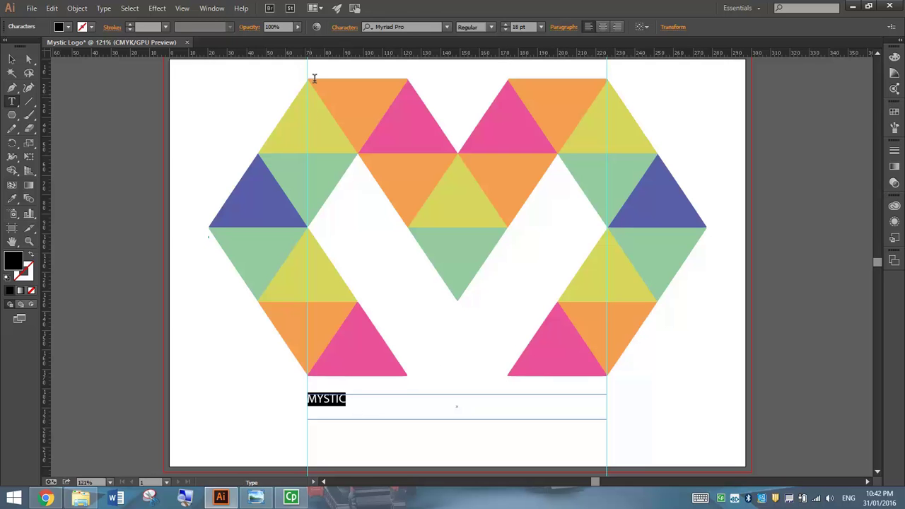
Change the font of the word MYSTIC to Palatino Linotype.
left_click(345, 29)
left_click(349, 63)
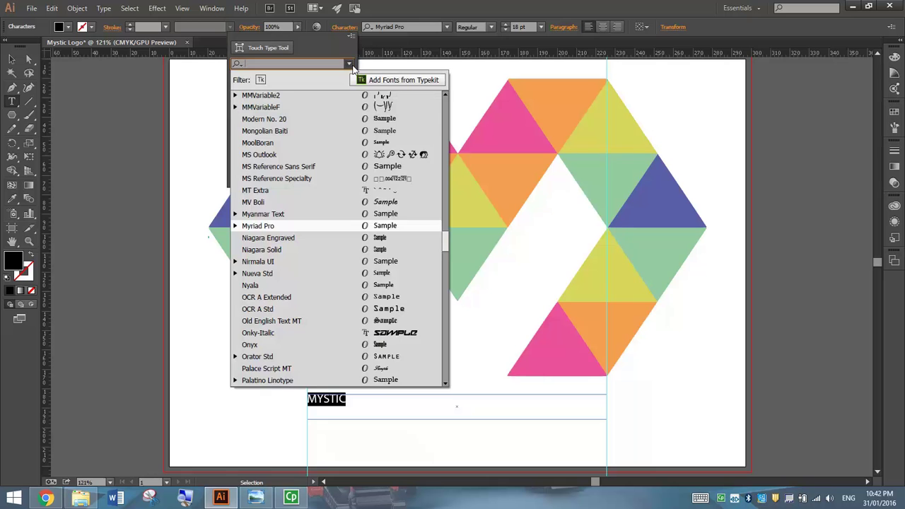
scroll(290, 357, "down", 4)
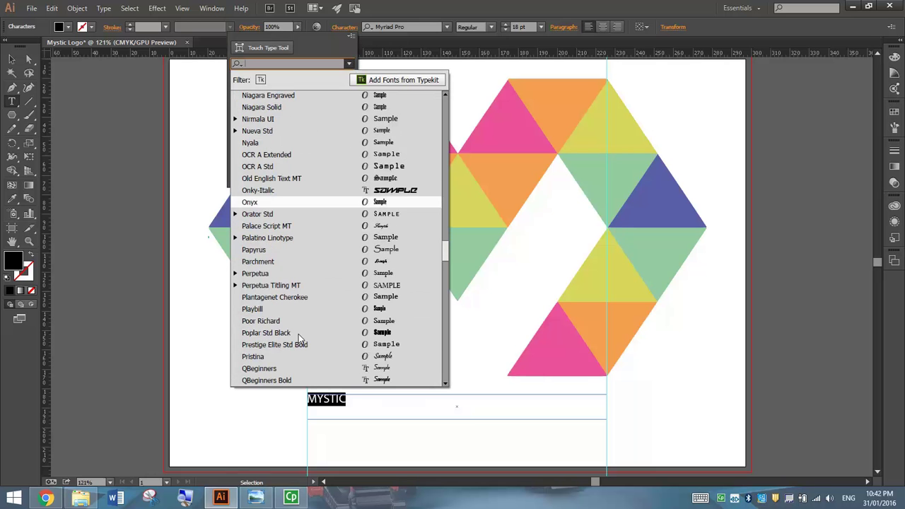
left_click(300, 239)
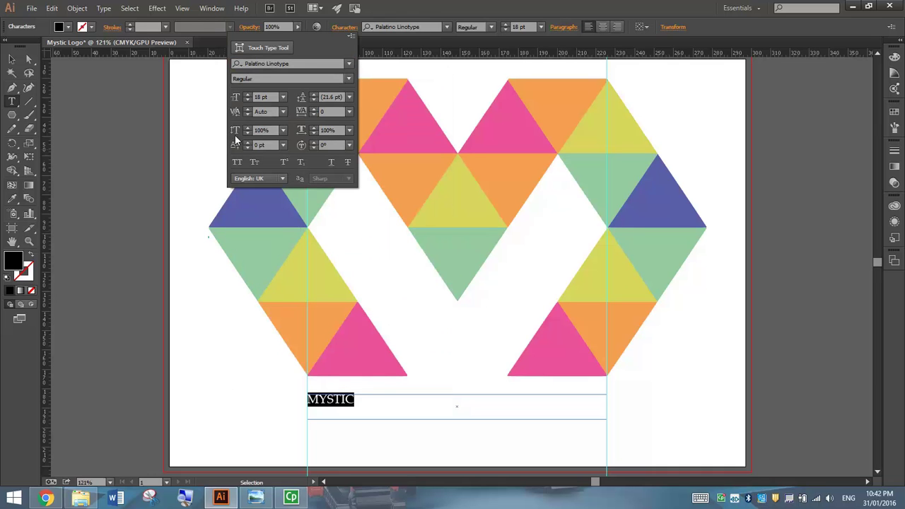
Set the tracking of MYSTIC to 2000 and increase it to 3000.
left_click(327, 111)
double_click(331, 112)
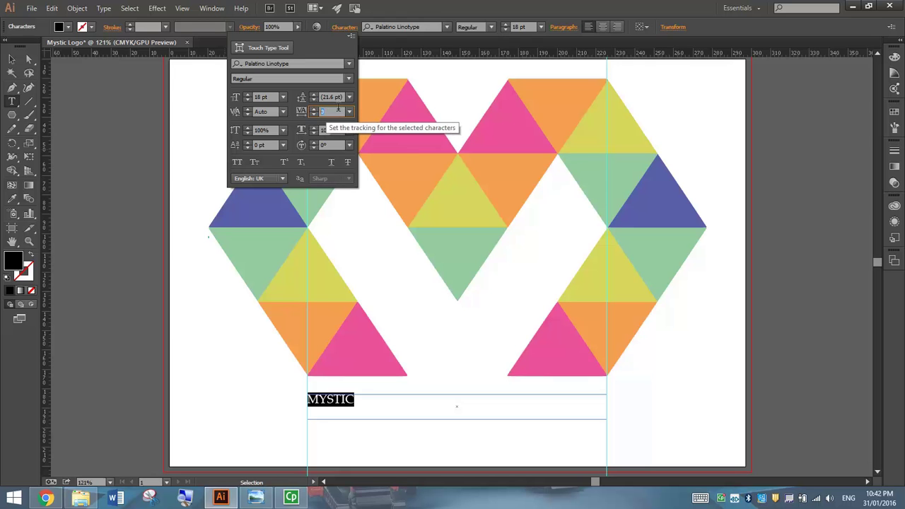
type("2000")
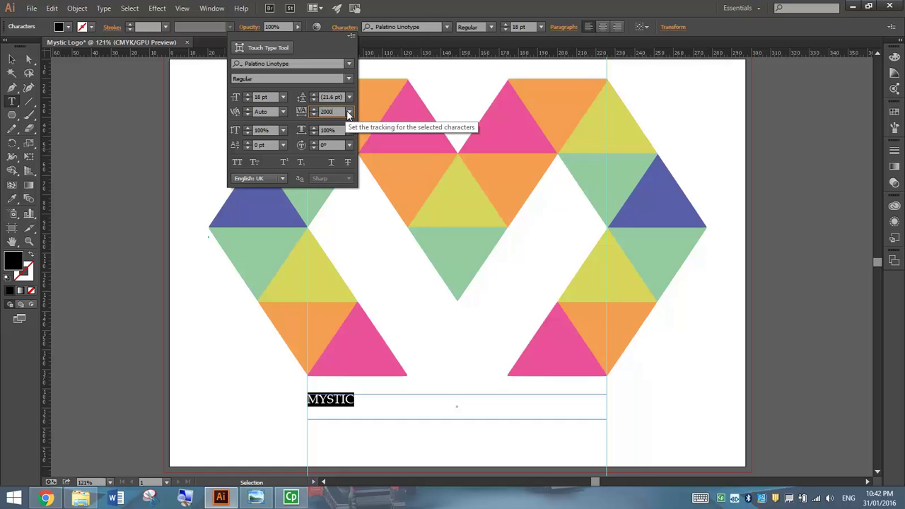
key("Tab")
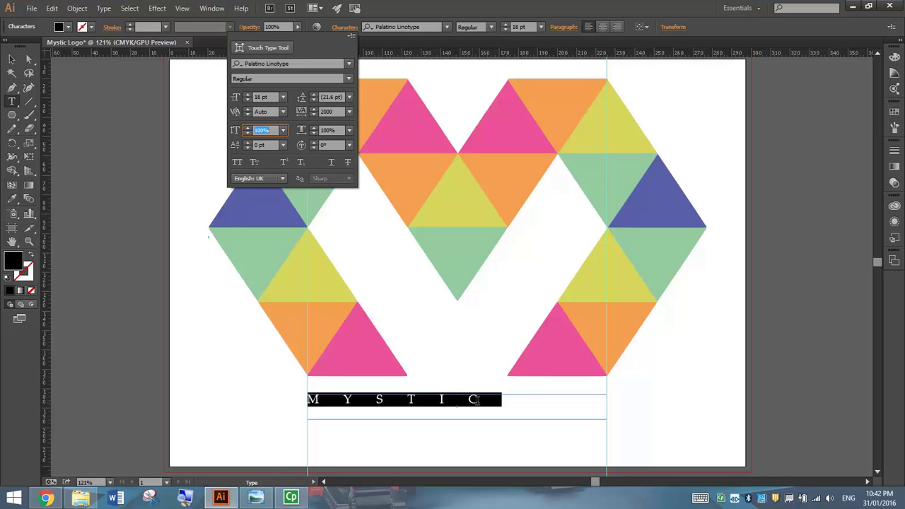
left_click(321, 111)
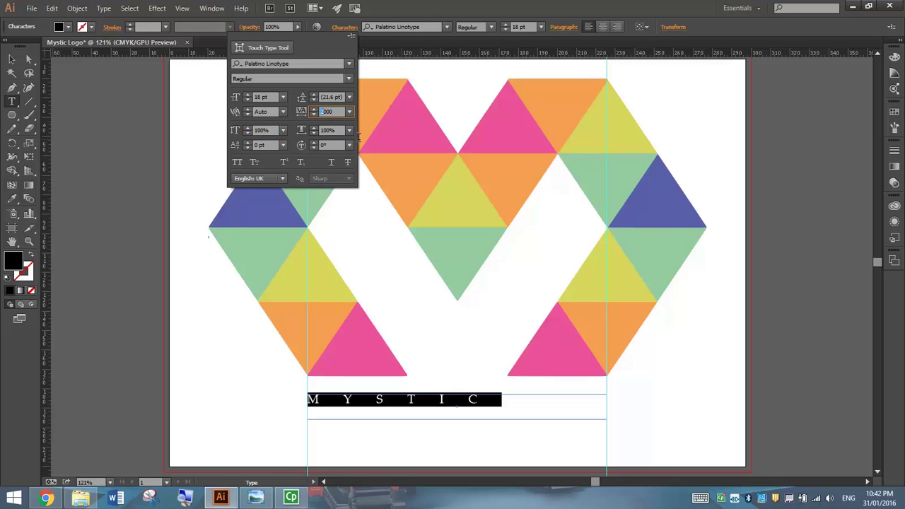
key("Tab")
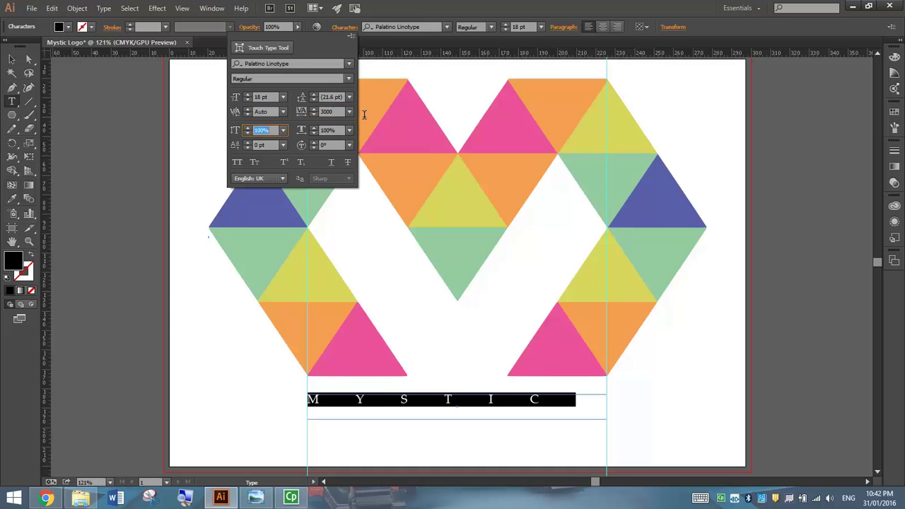
Set the font size of MYSTIC to 22 pt and its tracking to 3200.
left_click(248, 94)
left_click(248, 94)
left_click(248, 94)
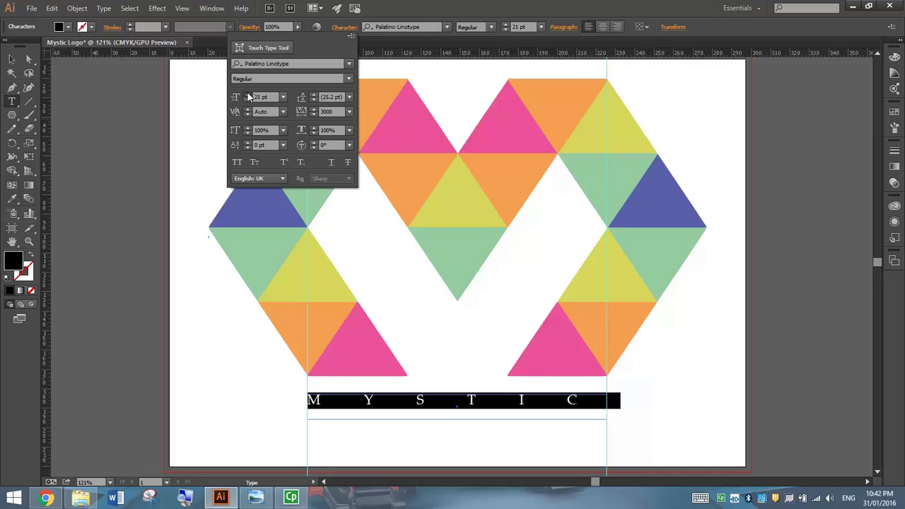
left_click(248, 94)
left_click(322, 113)
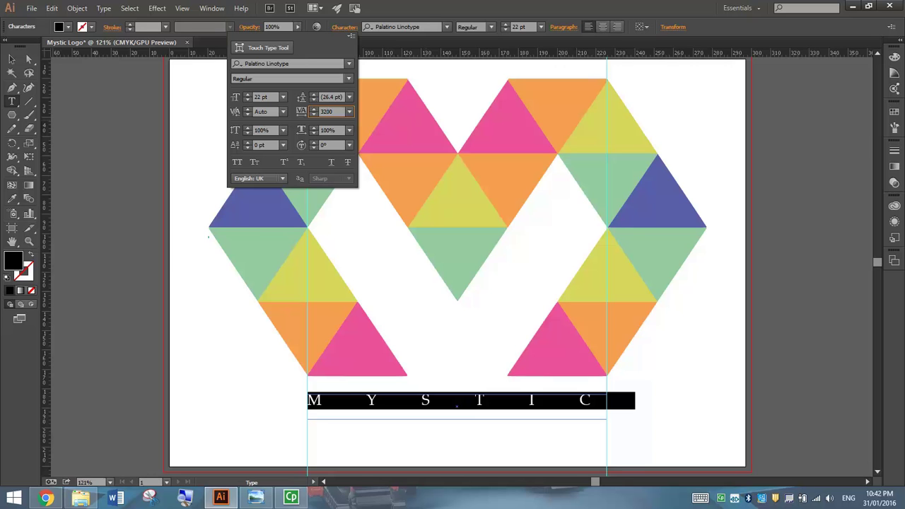
type("3200")
key("Tab")
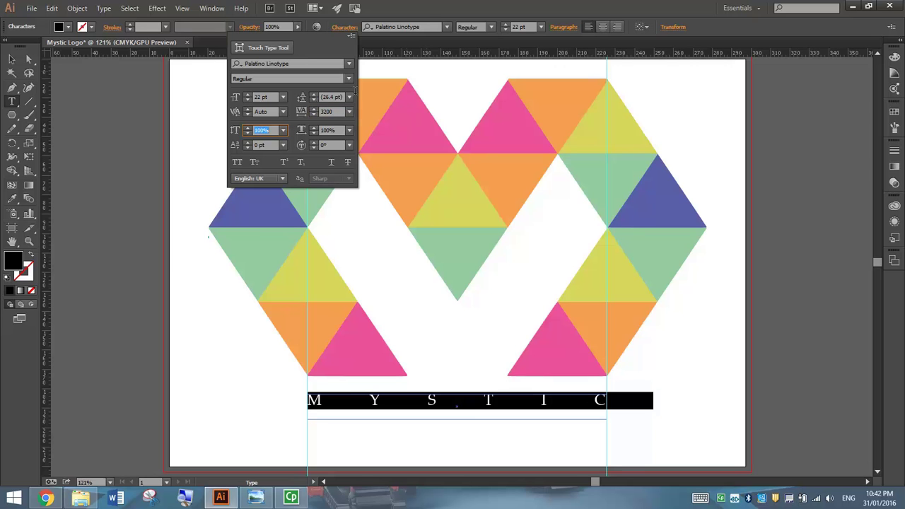
Fine-tune the tracking of MYSTIC to 3213 so the final C lines up with the second guide.
left_click(312, 109)
left_click(314, 110)
left_click(313, 109)
left_click(313, 110)
left_click(313, 109)
left_click(313, 110)
left_click(313, 109)
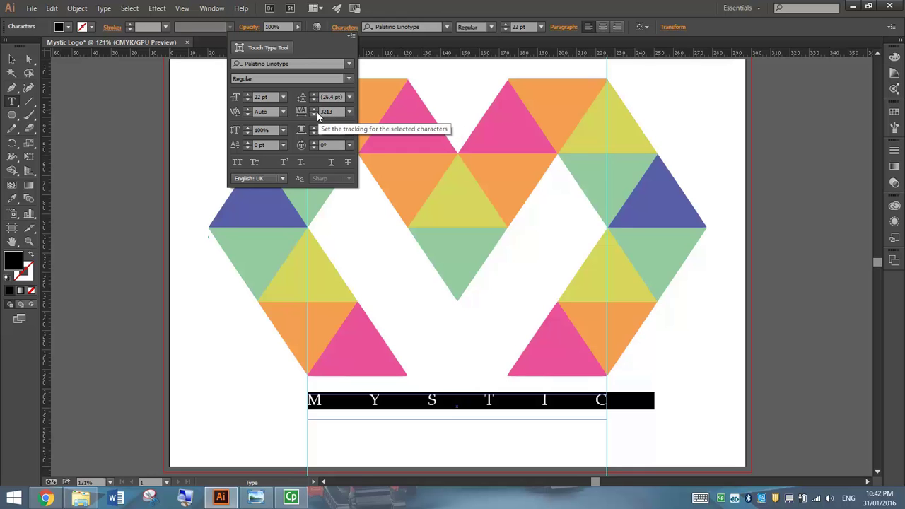
left_click(11, 61)
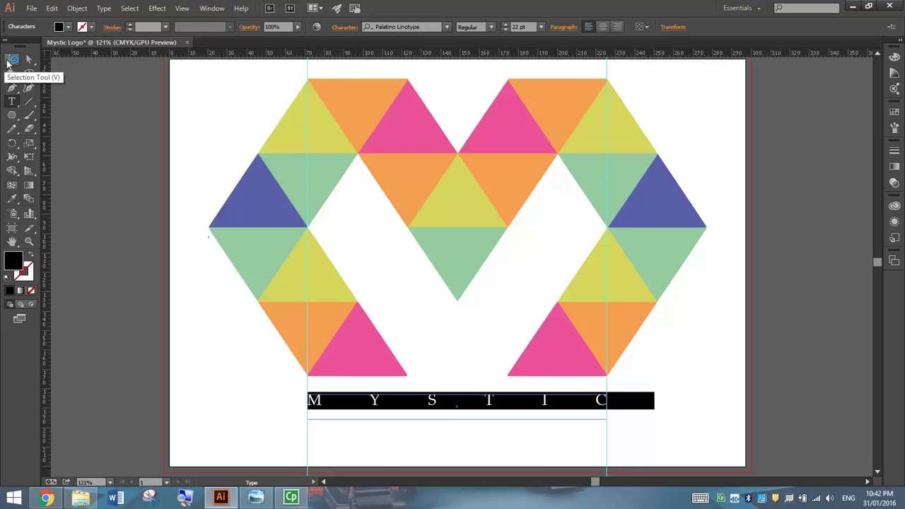
Fill the MYSTIC text with the dark grey shade from the Color Guide's green row and deselect it.
left_click(892, 73)
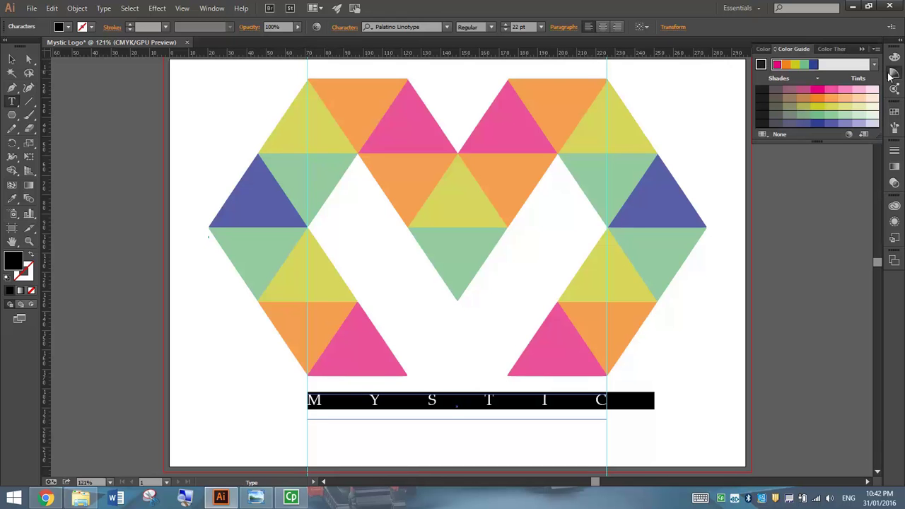
left_click(774, 116)
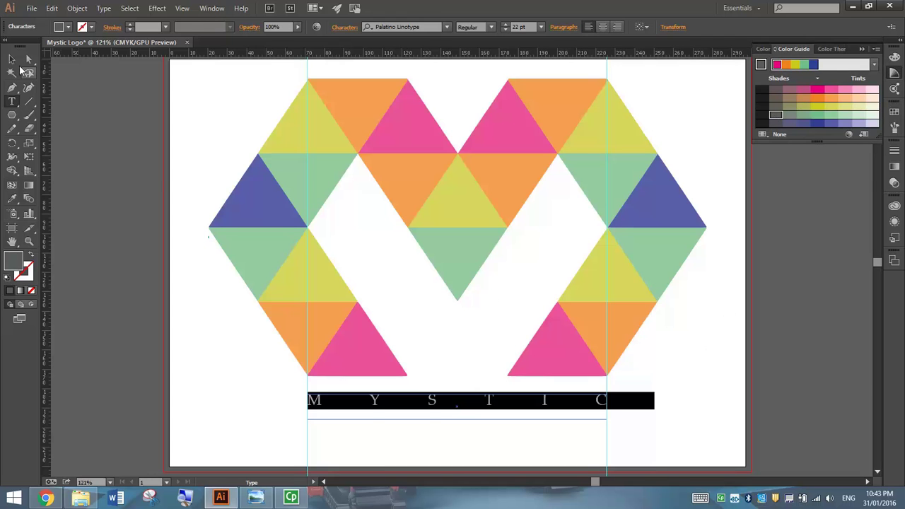
left_click(11, 59)
left_click(99, 99)
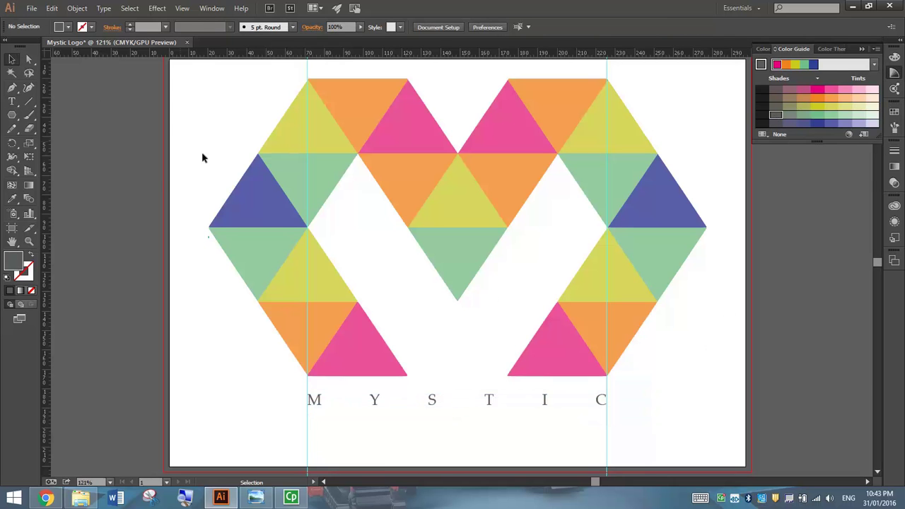
Delete both vertical guides and close the Color Guide.
left_click(302, 427)
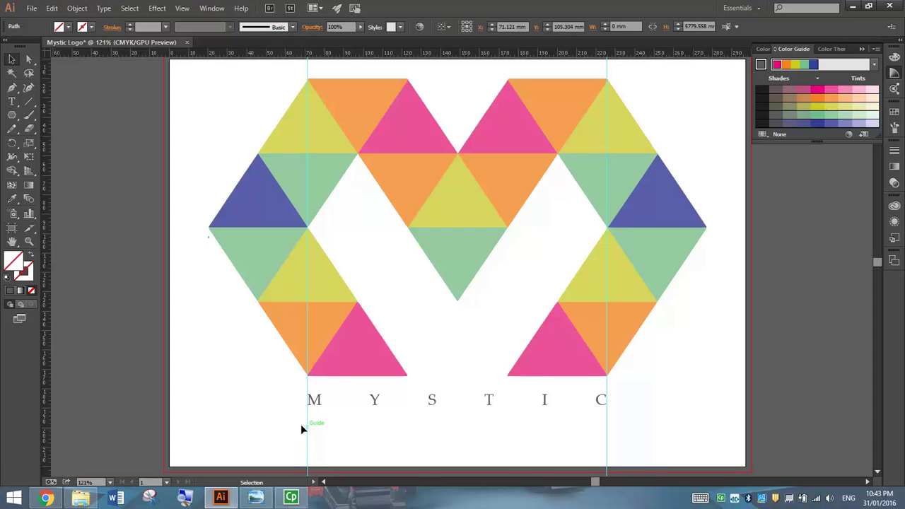
left_click_drag(274, 425, 624, 451)
key("Delete")
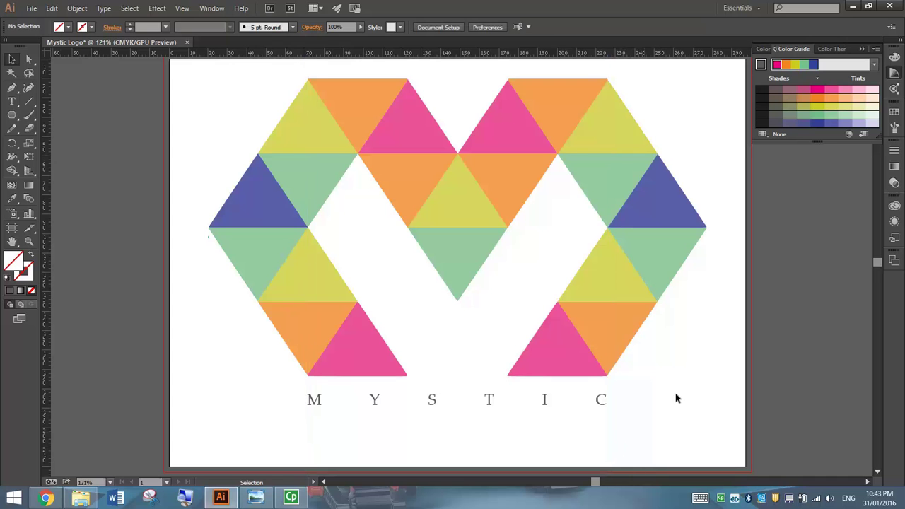
key("ctrl+0")
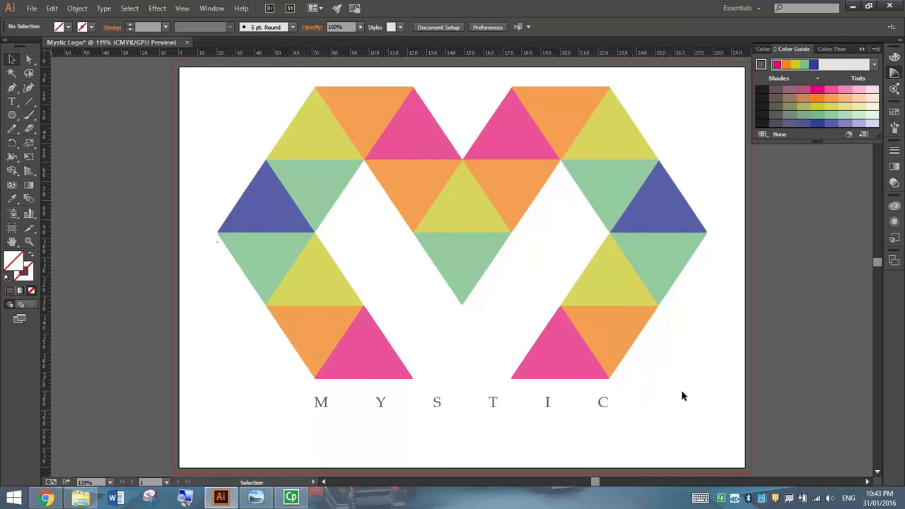
left_click(892, 70)
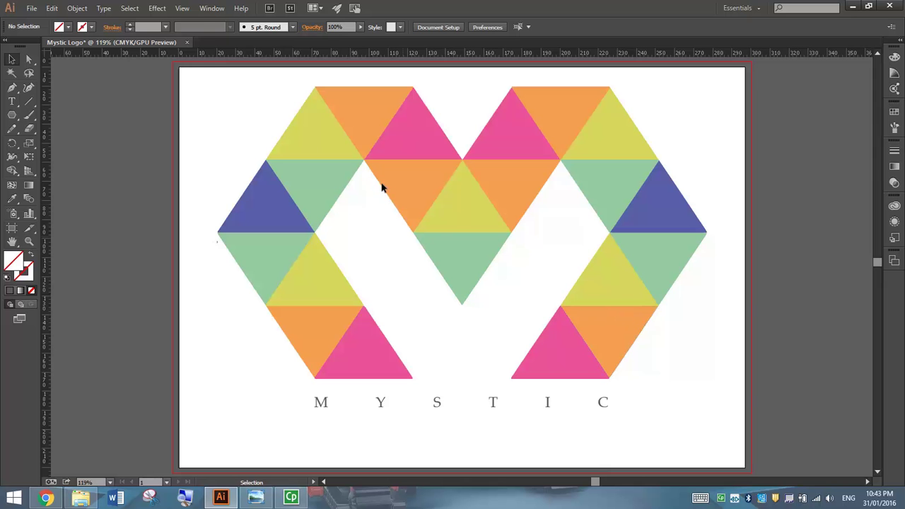
Save the logo as Mystic Logo.ai in Adobe Illustrator format with the Illustrator CC version and default options.
left_click(32, 9)
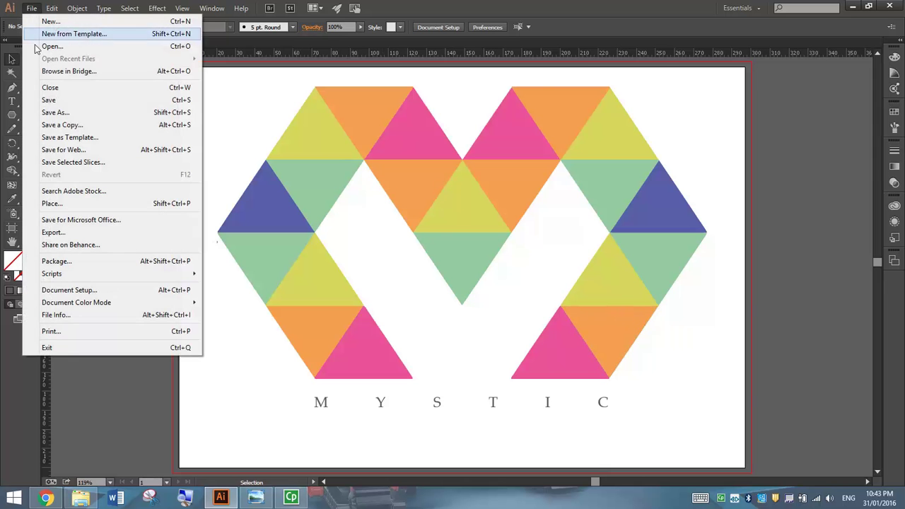
left_click(68, 113)
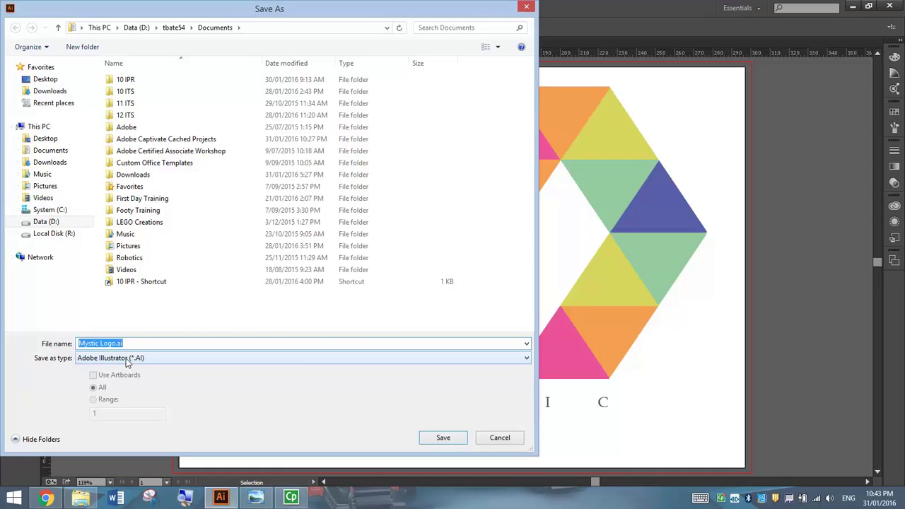
left_click(437, 442)
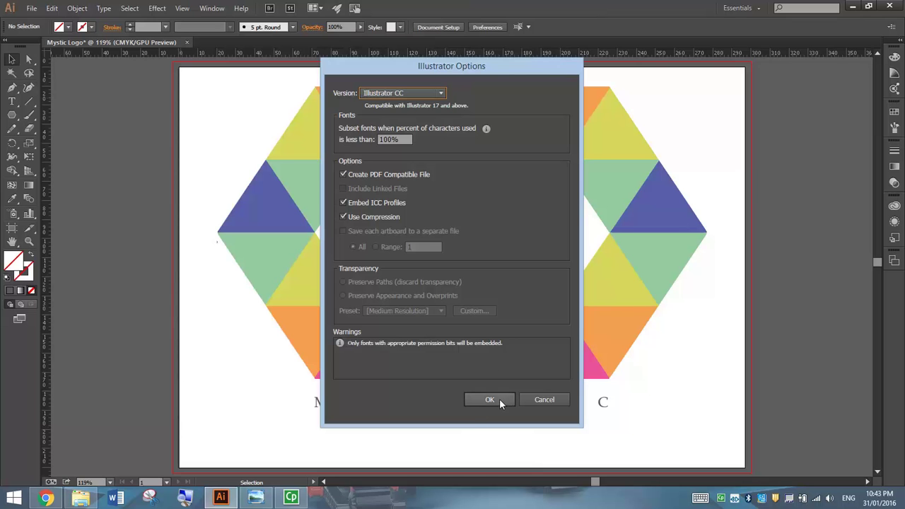
left_click(499, 400)
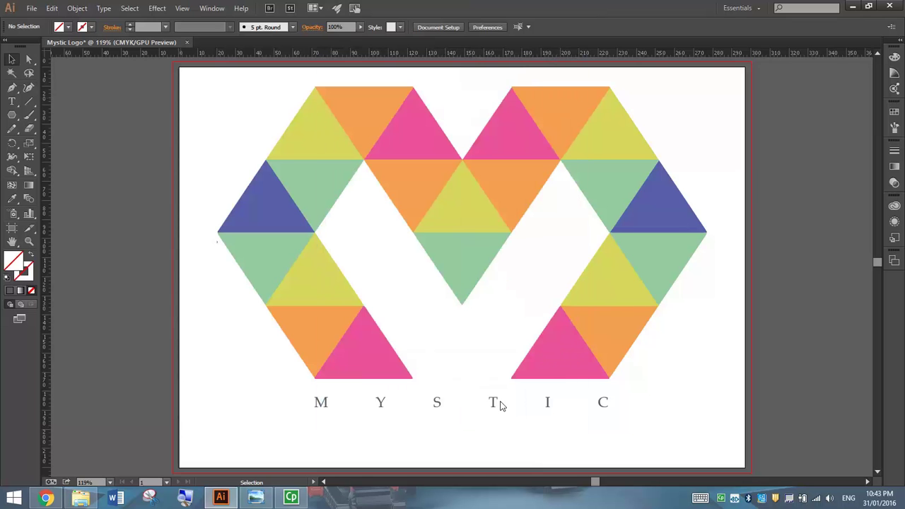
left_click(296, 497)
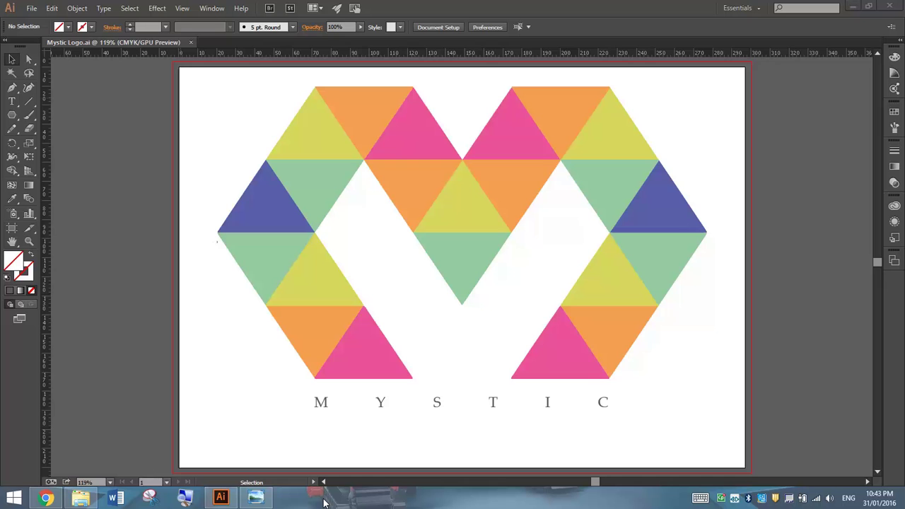